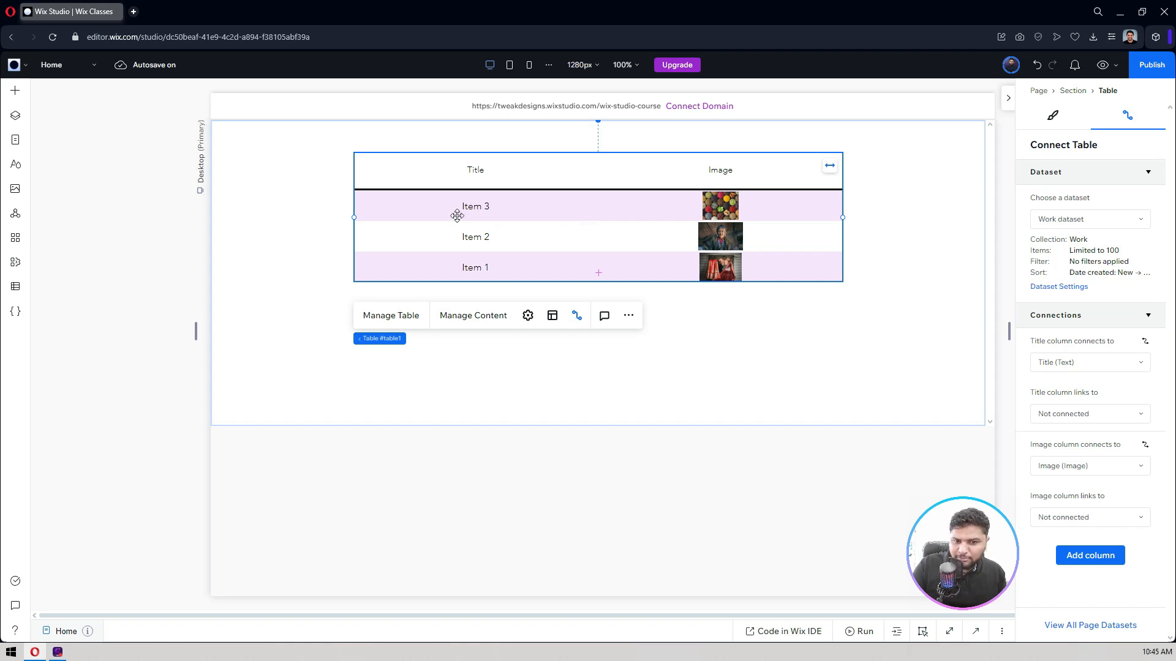
Step: Delete the existing table and place the purple-striped Amenities table preset in the page section
{"action": "key", "text": "Delete"}
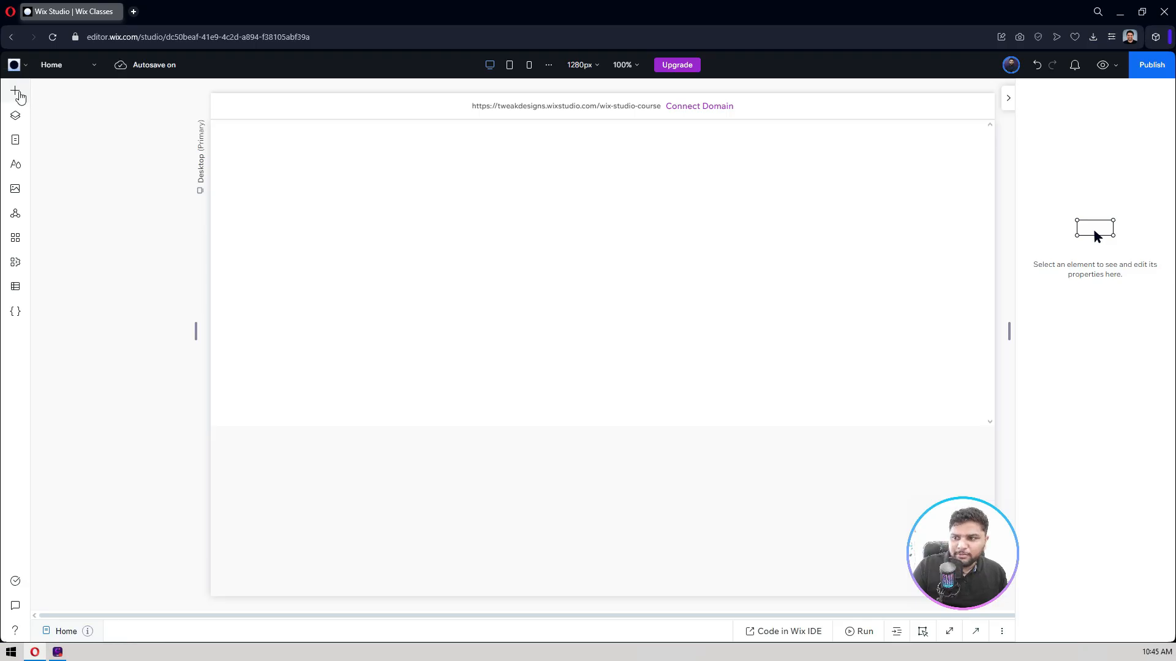
{"action": "left_click", "coordinate": [17, 93]}
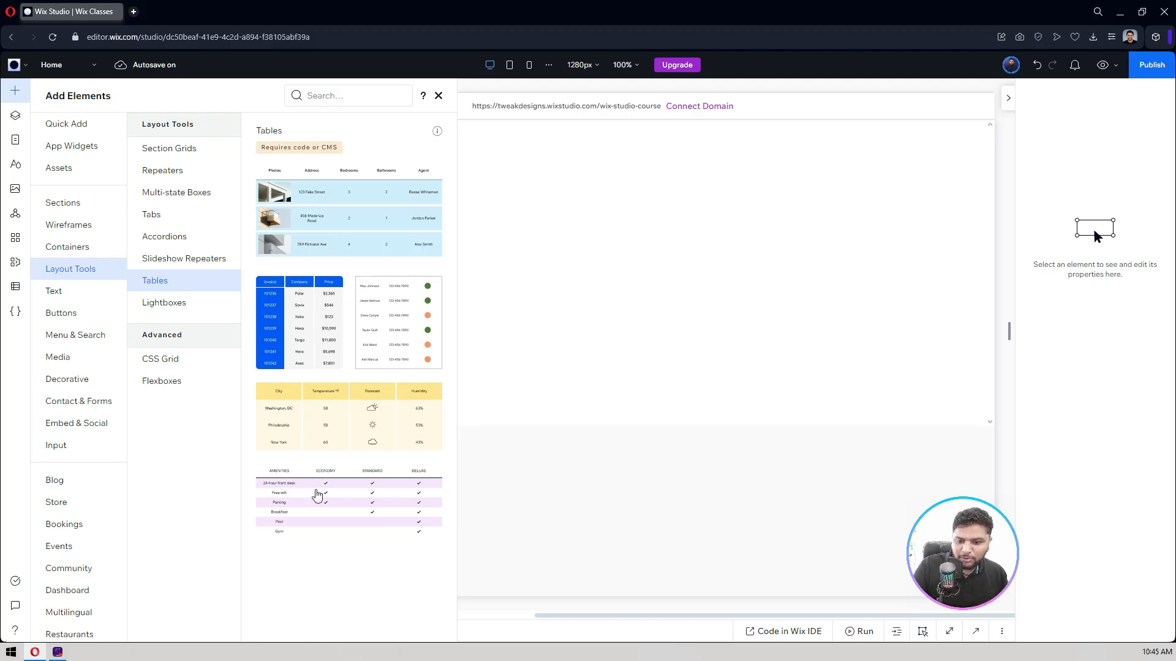
{"action": "left_click_drag", "start_coordinate": [341, 509], "coordinate": [609, 206]}
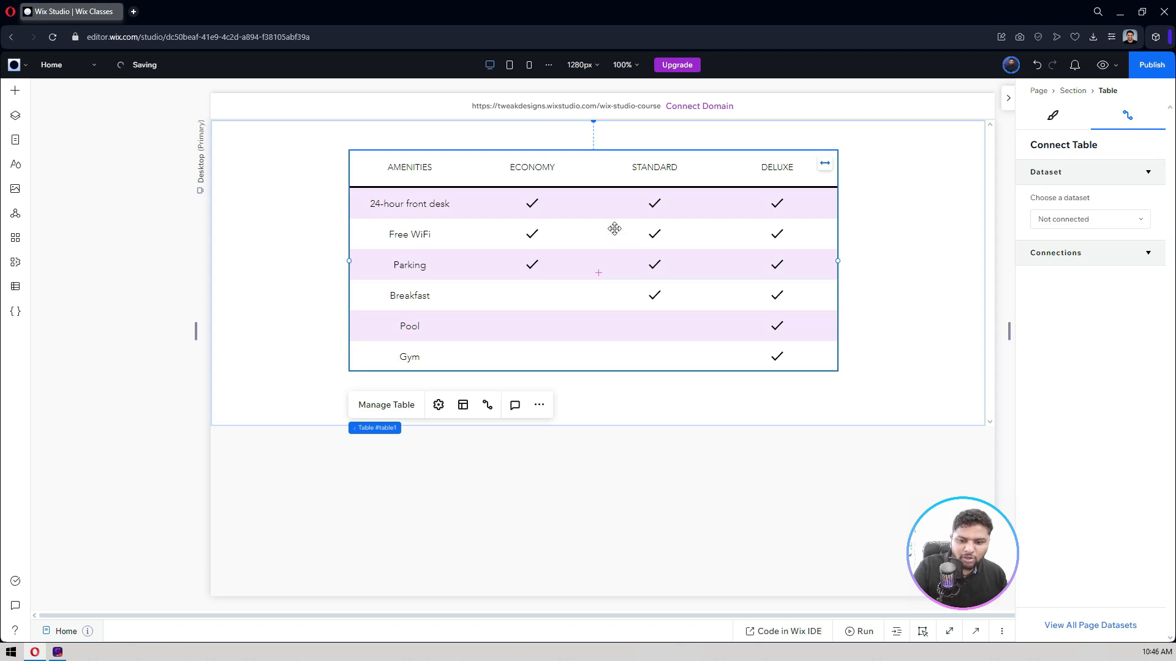
Step: Review the table's column list and its settings for selection, link opening and date format
{"action": "left_click", "coordinate": [378, 409]}
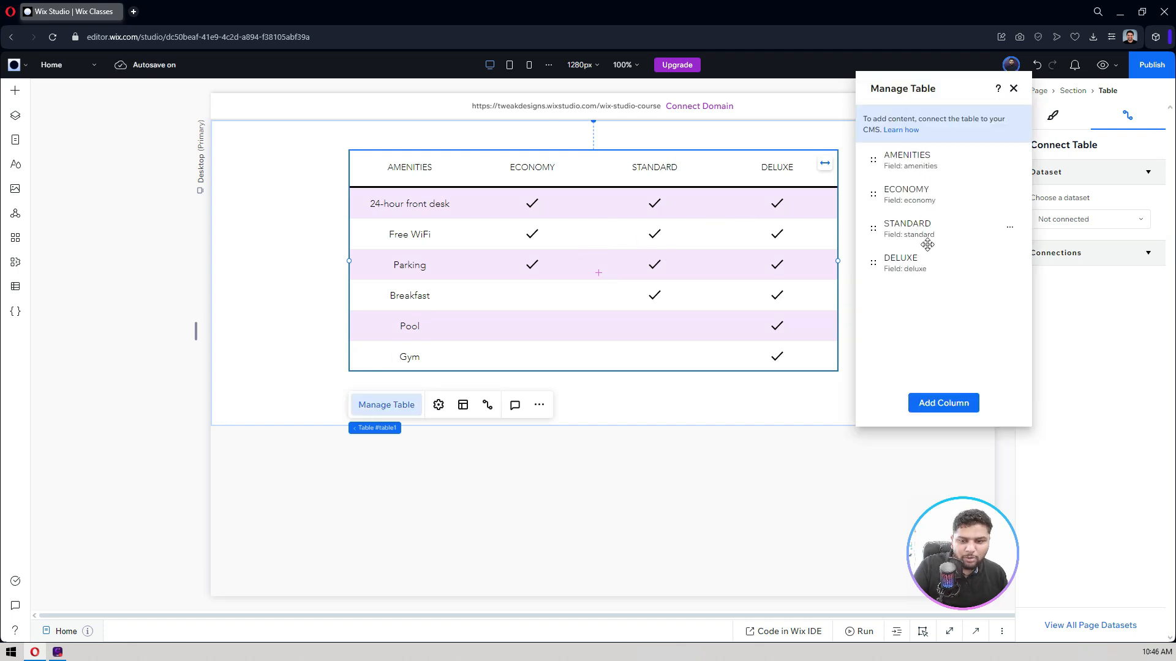
{"action": "left_click", "coordinate": [1013, 89]}
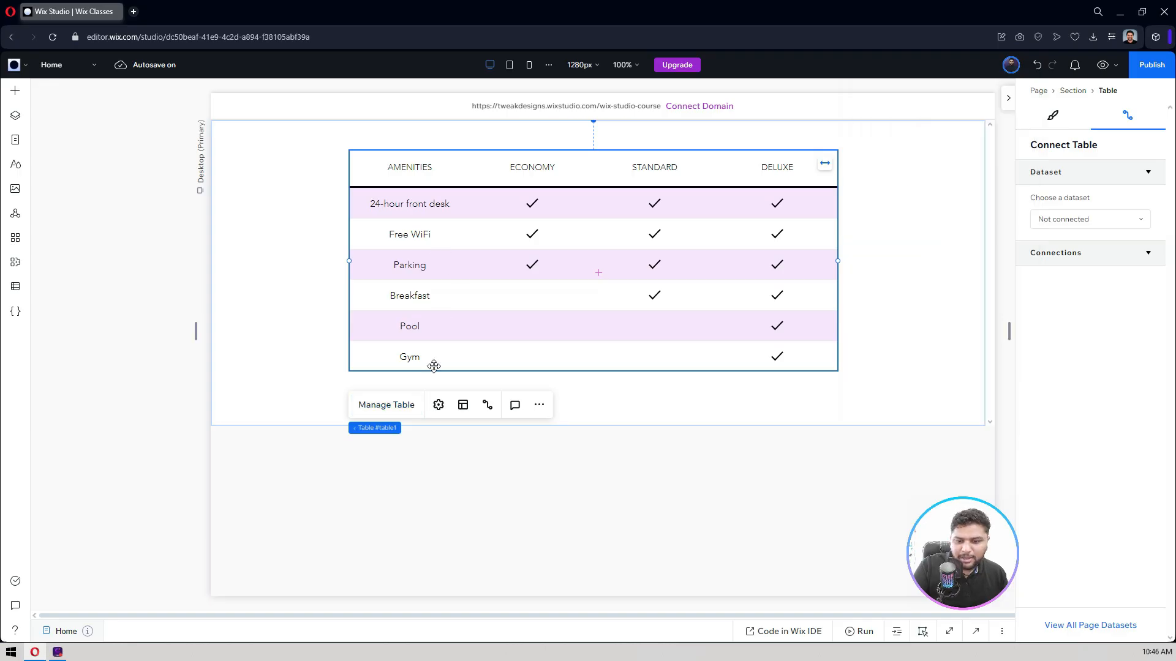
{"action": "left_click", "coordinate": [438, 405]}
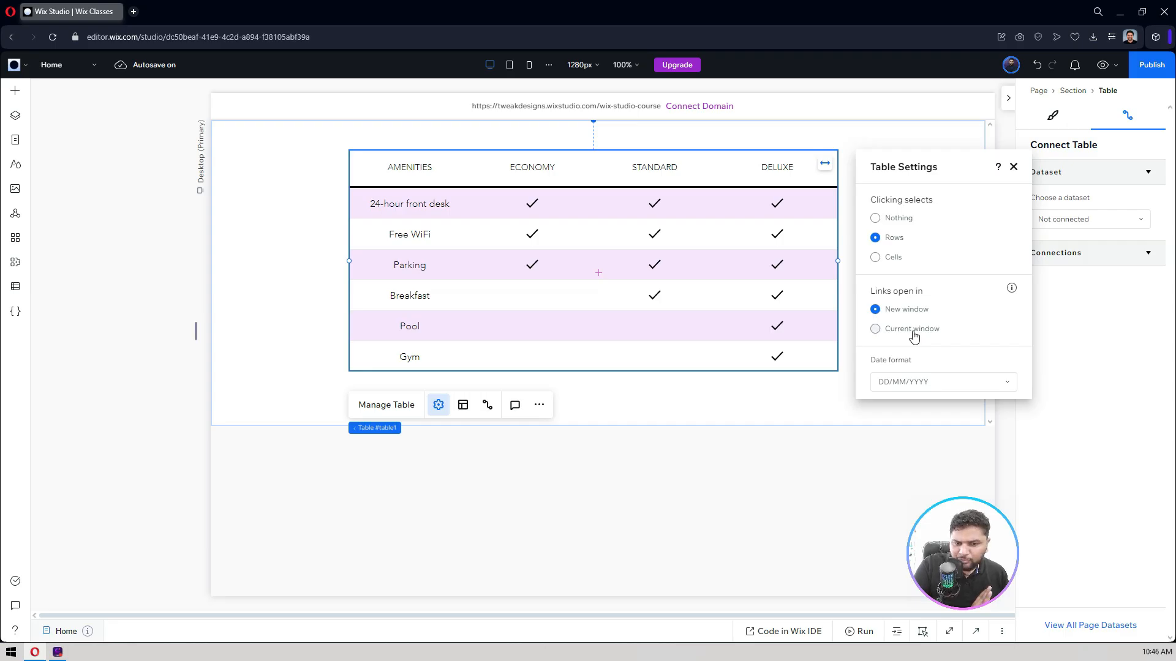
{"action": "left_click", "coordinate": [908, 382]}
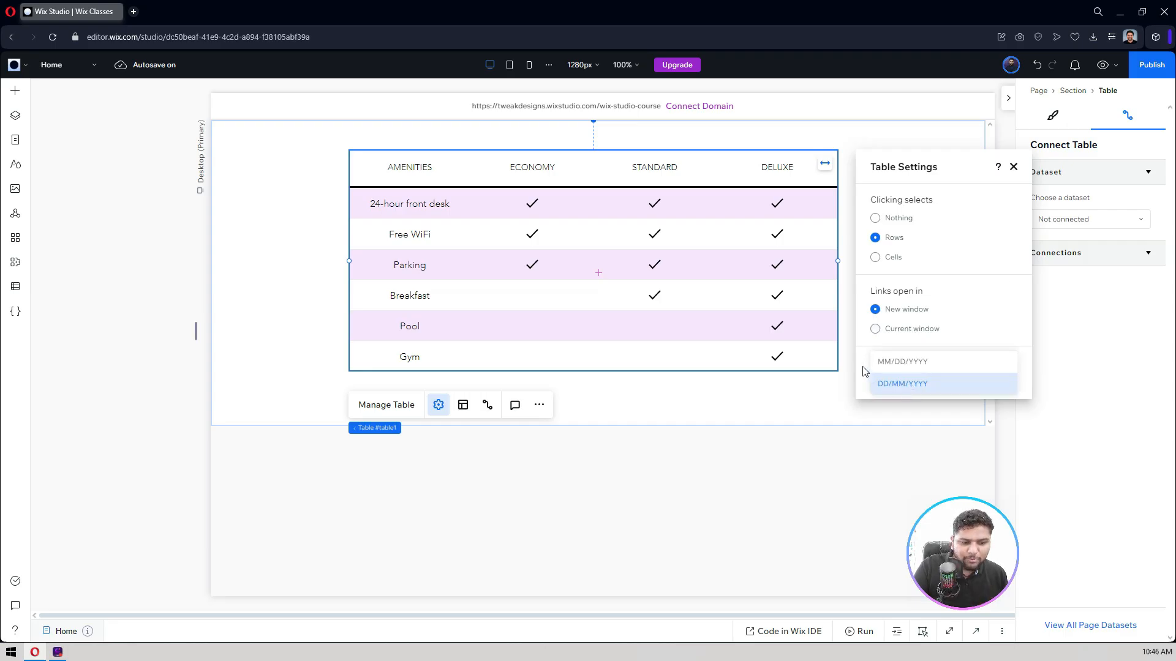
{"action": "left_click", "coordinate": [874, 382]}
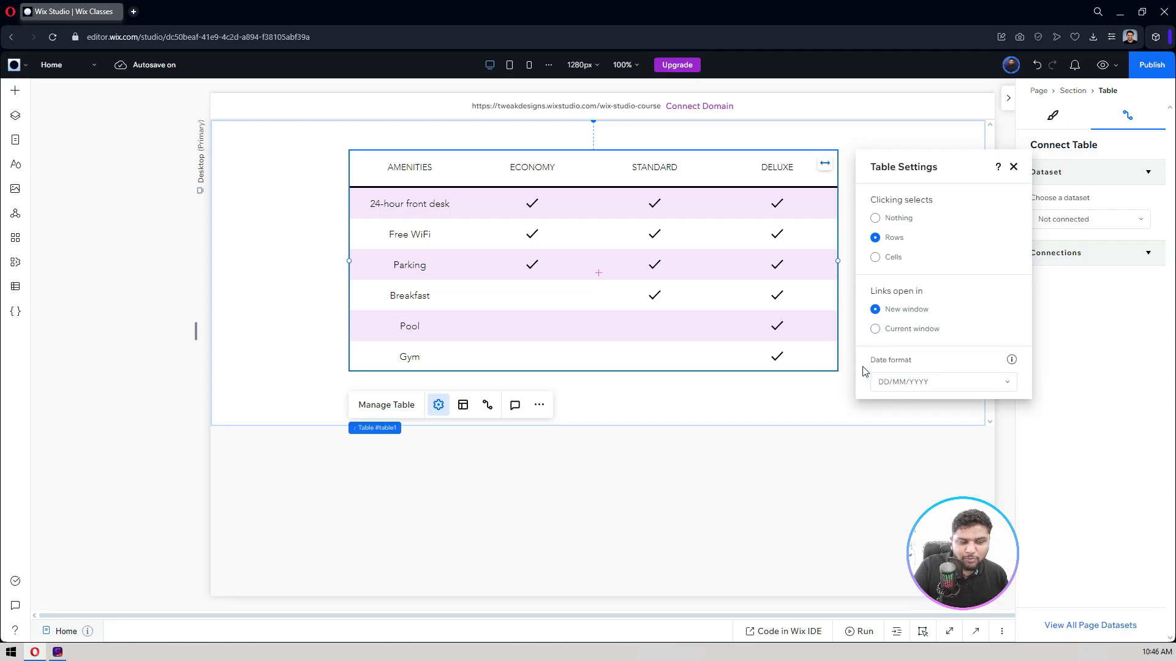
Step: Try custom table height and custom column width in the table layout, restoring Automatic height and Equal columns
{"action": "left_click", "coordinate": [463, 406]}
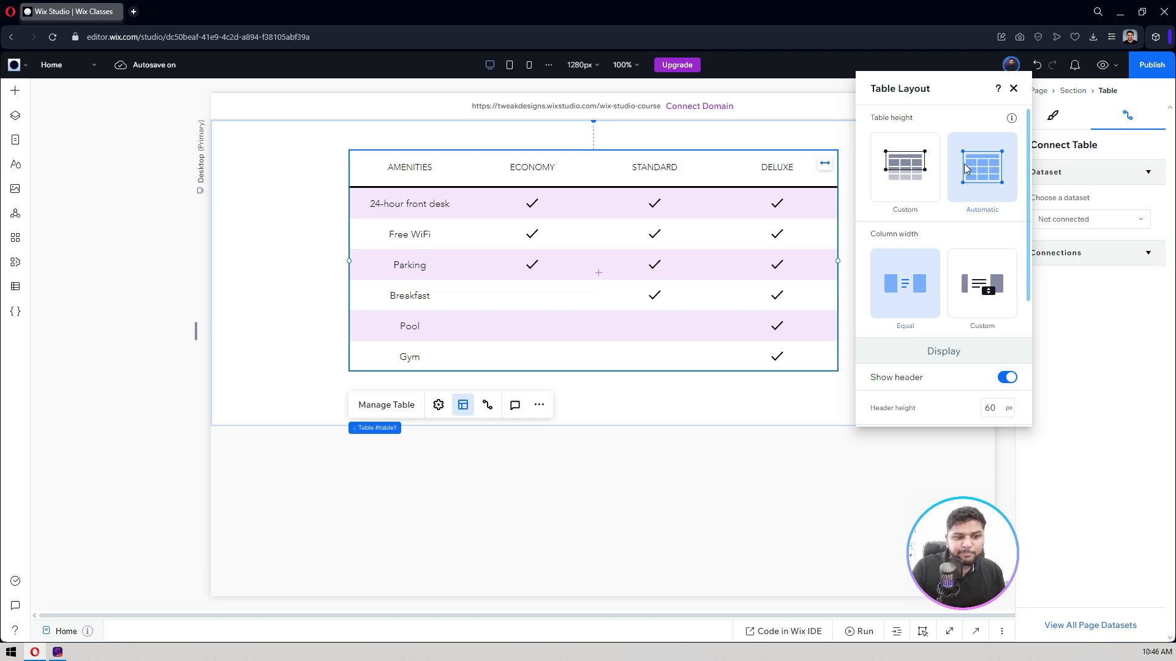
{"action": "left_click", "coordinate": [923, 171]}
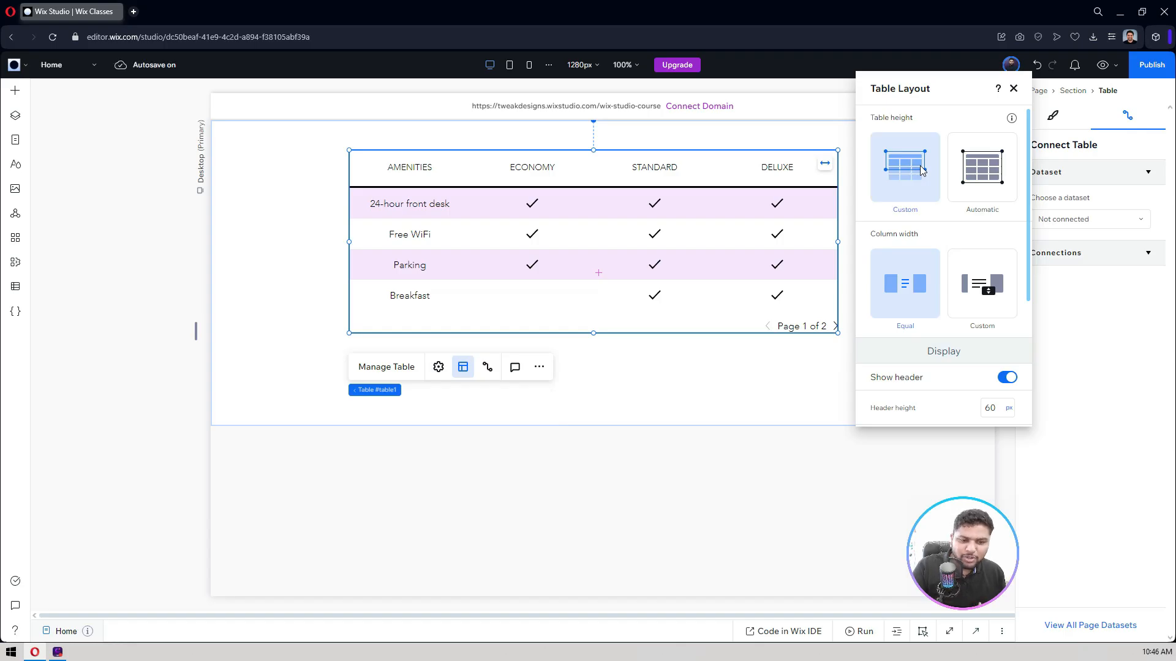
{"action": "left_click", "coordinate": [981, 185]}
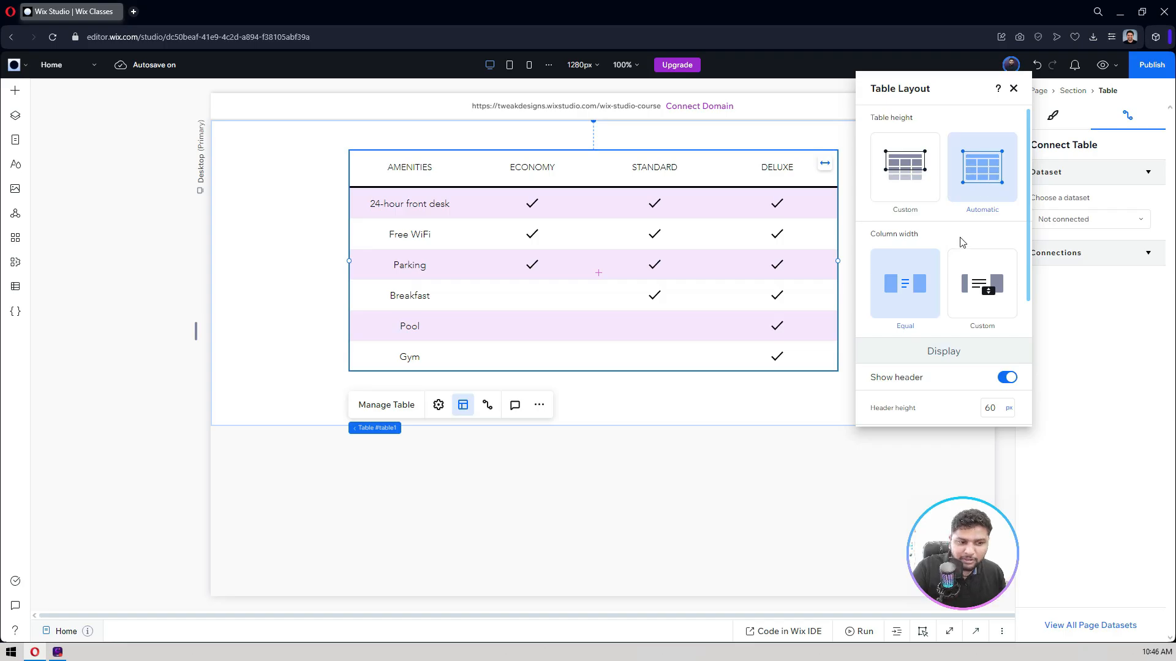
{"action": "scroll", "coordinate": [964, 239], "scroll_direction": "down", "scroll_amount": 1}
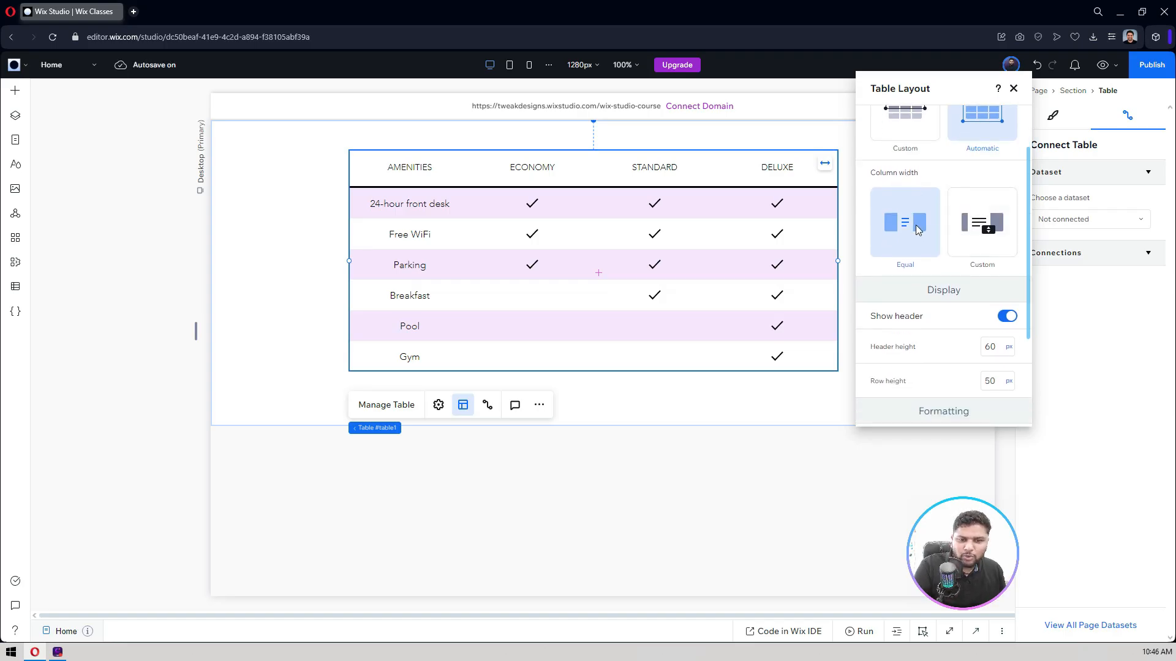
{"action": "left_click", "coordinate": [982, 225]}
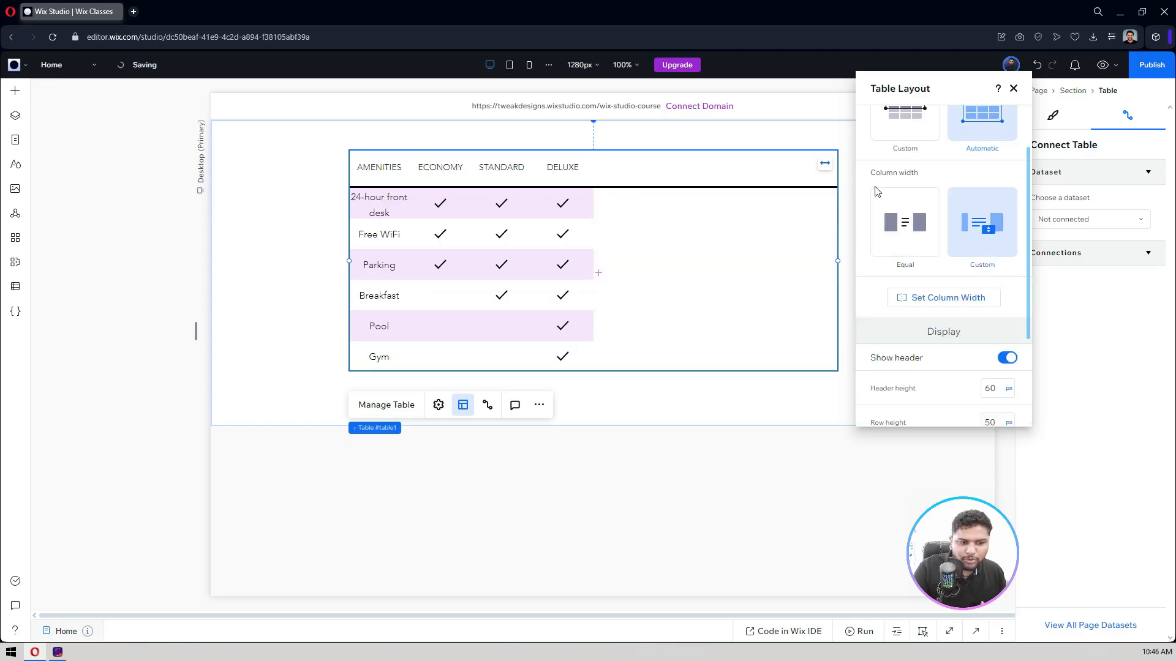
{"action": "left_click", "coordinate": [934, 197]}
{"action": "scroll", "coordinate": [937, 193], "scroll_direction": "down", "scroll_amount": 1}
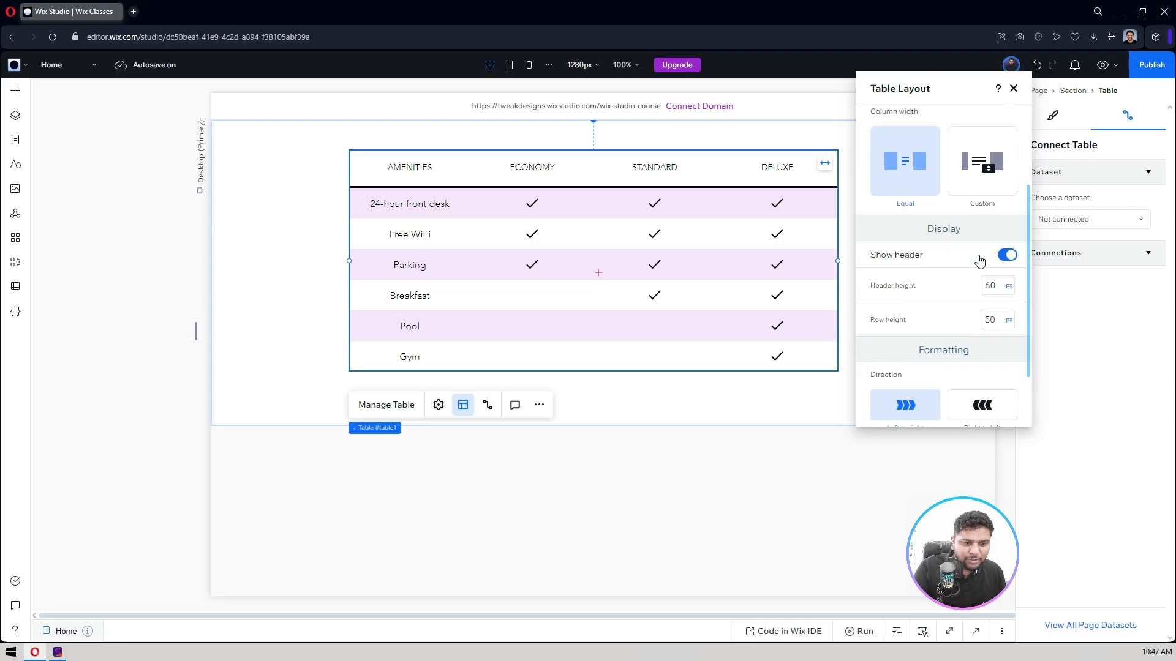
Step: Try left alignment for the table content, restore center alignment and close the layout settings
{"action": "scroll", "coordinate": [977, 253], "scroll_direction": "down", "scroll_amount": 1}
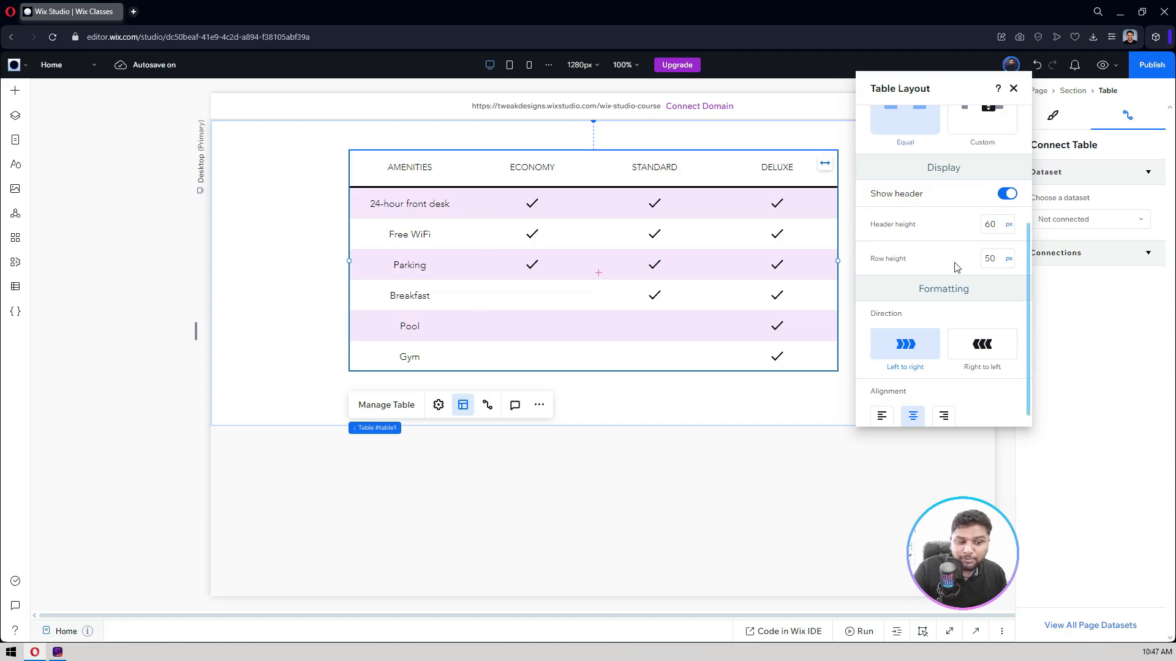
{"action": "scroll", "coordinate": [957, 267], "scroll_direction": "down", "scroll_amount": 1}
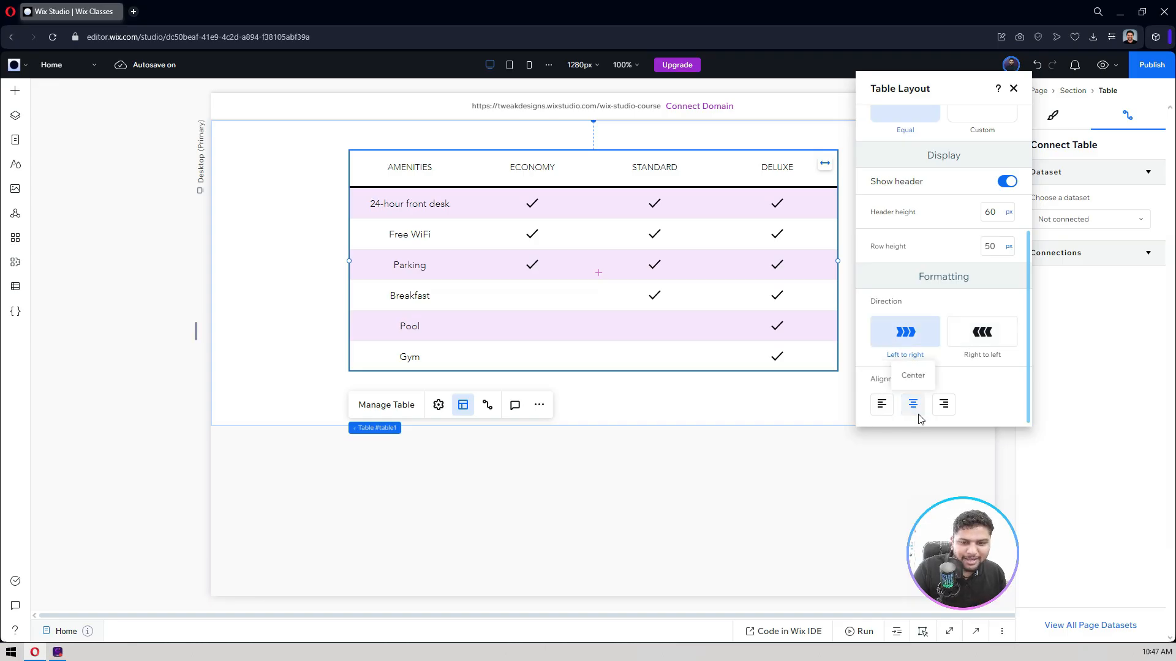
{"action": "left_click", "coordinate": [883, 404]}
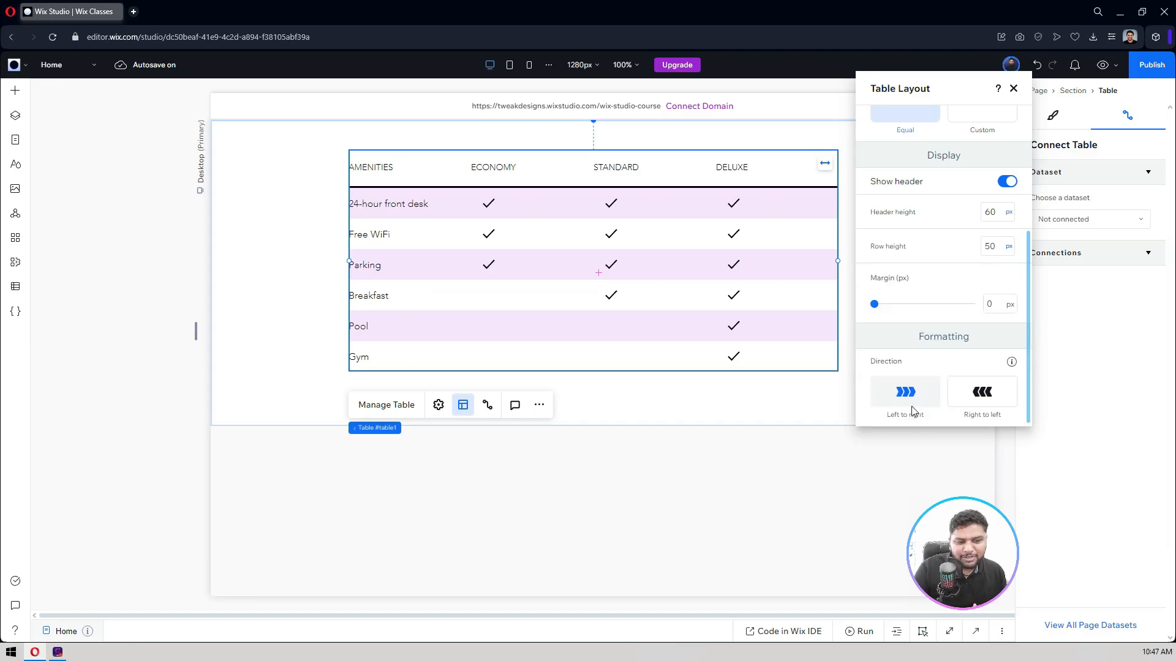
{"action": "scroll", "coordinate": [940, 355], "scroll_direction": "down", "scroll_amount": 1}
{"action": "left_click", "coordinate": [912, 406]}
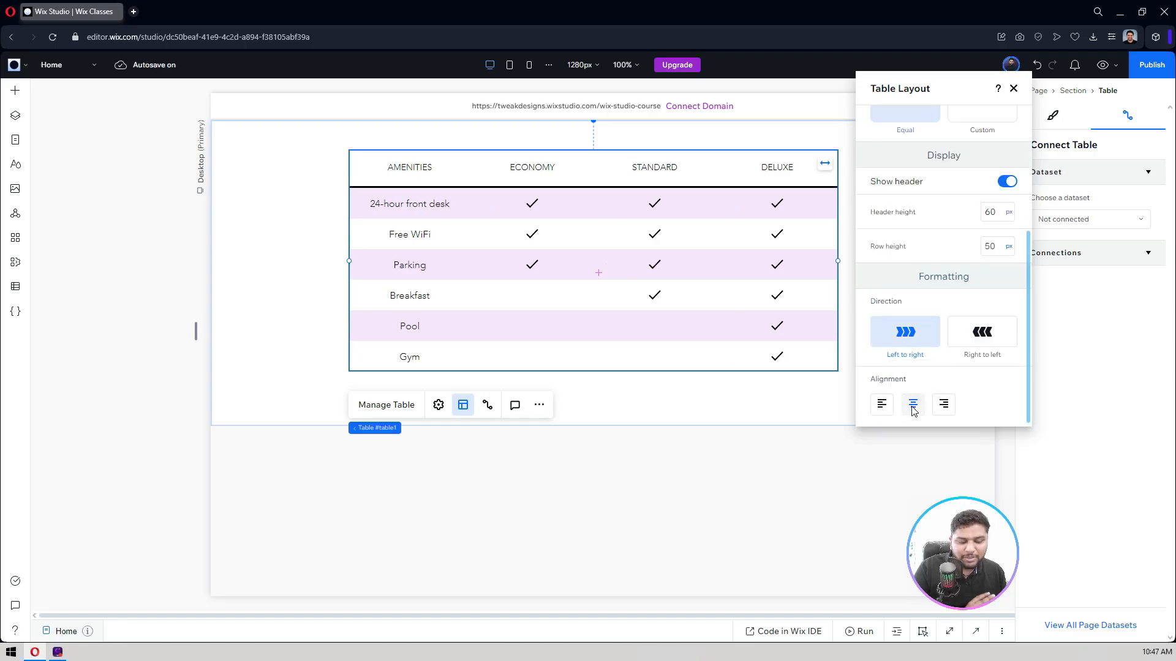
{"action": "scroll", "coordinate": [958, 251], "scroll_direction": "up", "scroll_amount": 1}
{"action": "scroll", "coordinate": [959, 235], "scroll_direction": "up", "scroll_amount": 2}
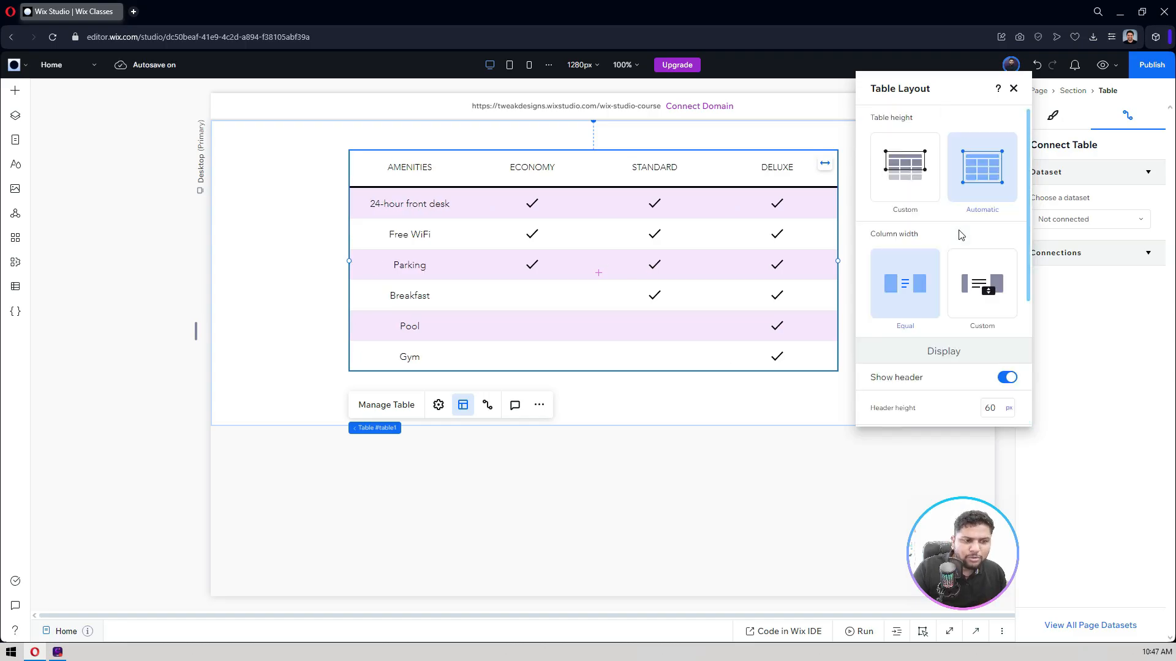
{"action": "left_click", "coordinate": [1013, 89]}
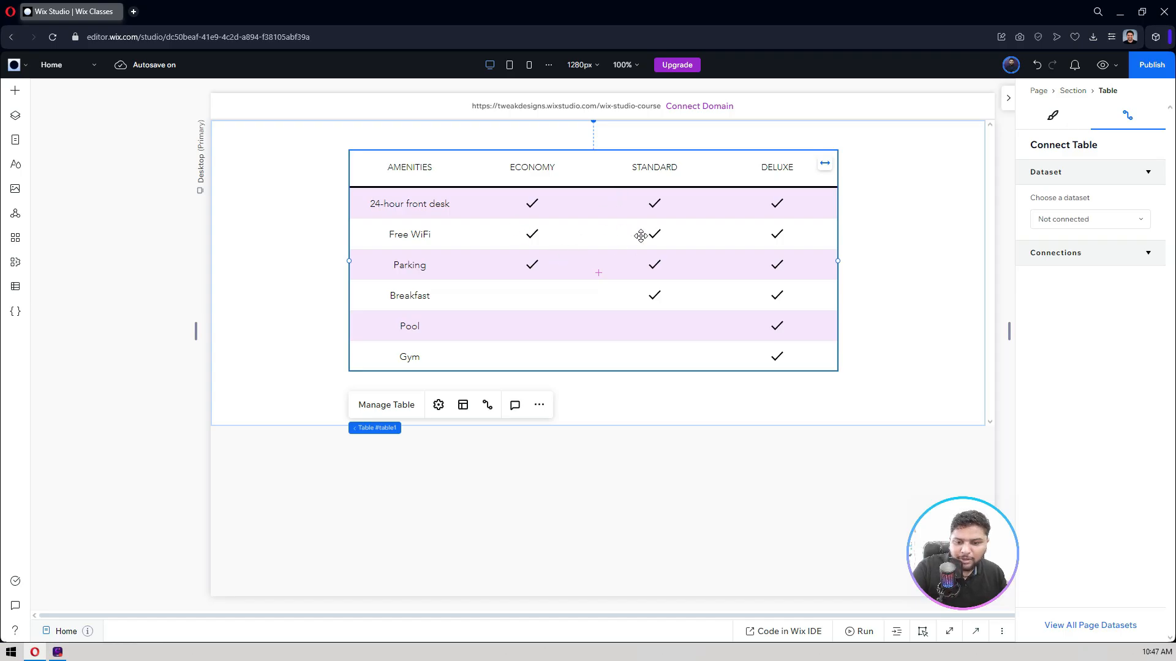
Step: Look over the table's design options and the datasets available for connecting it
{"action": "left_click", "coordinate": [1050, 121]}
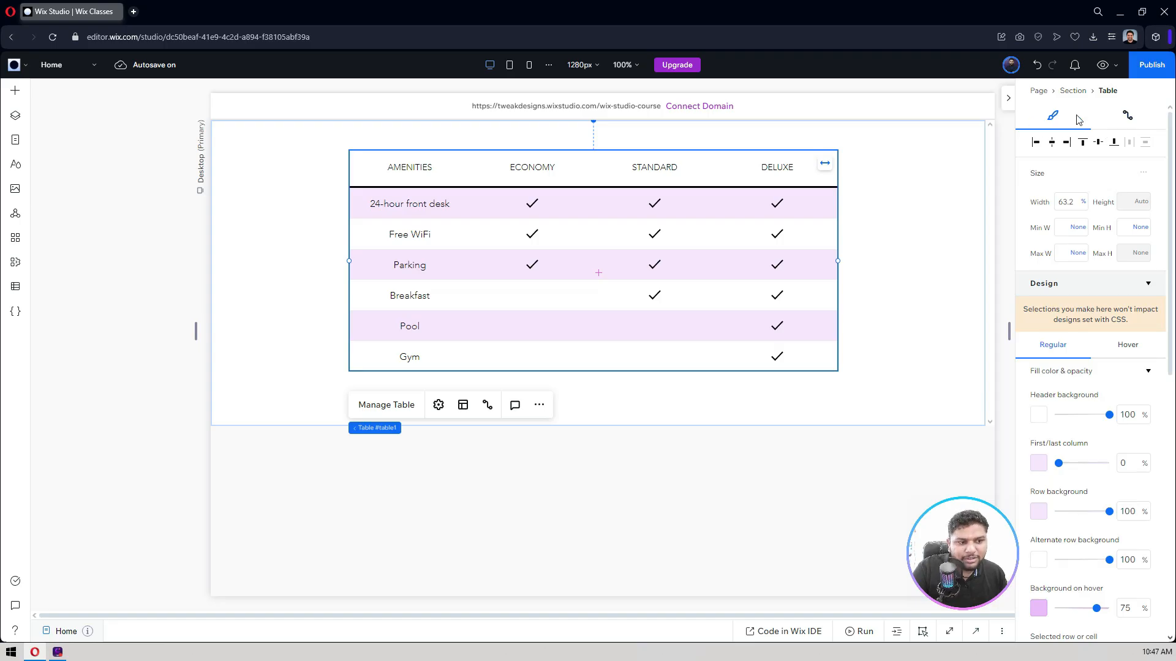
{"action": "left_click", "coordinate": [1129, 122]}
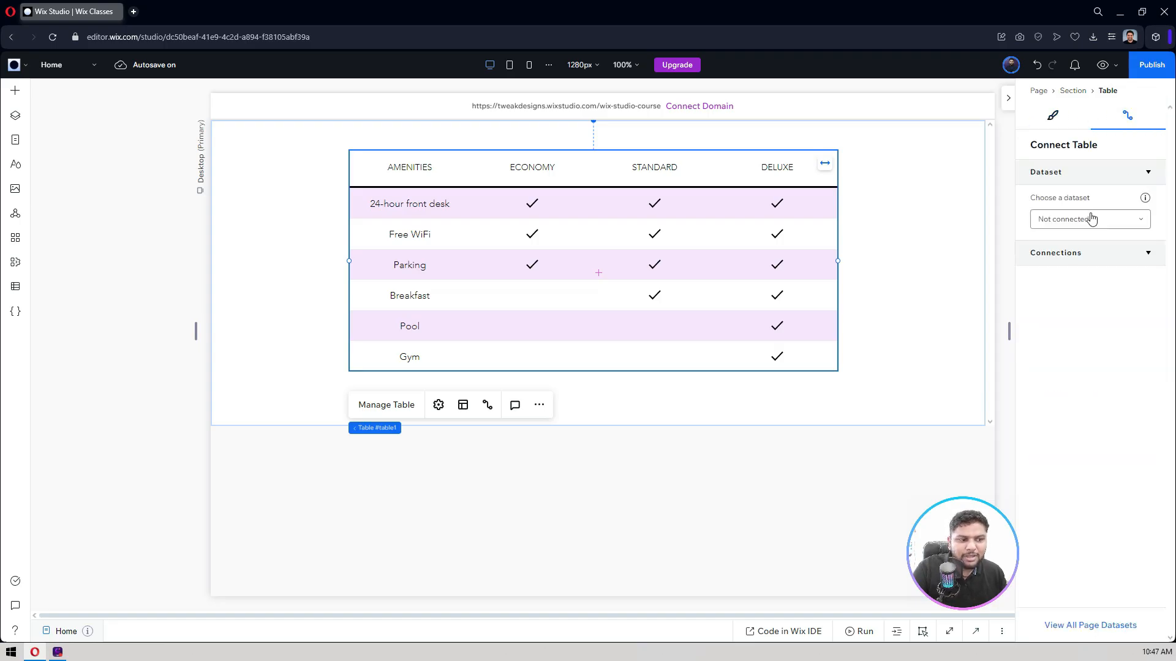
{"action": "left_click", "coordinate": [1089, 218]}
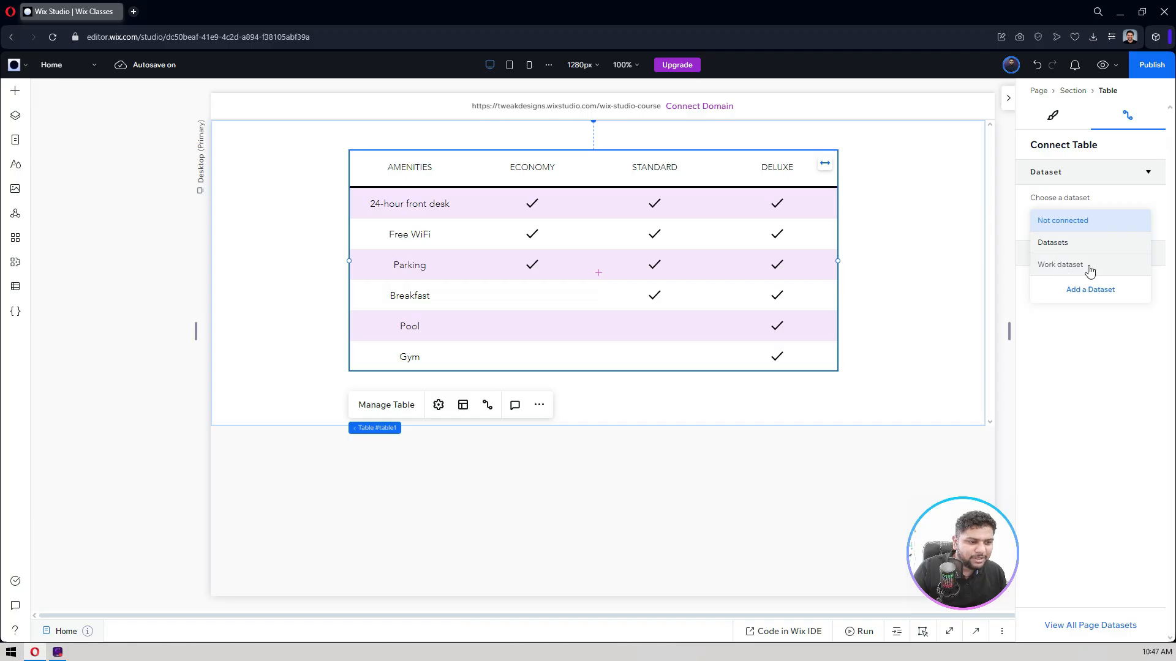
{"action": "left_click", "coordinate": [1081, 350]}
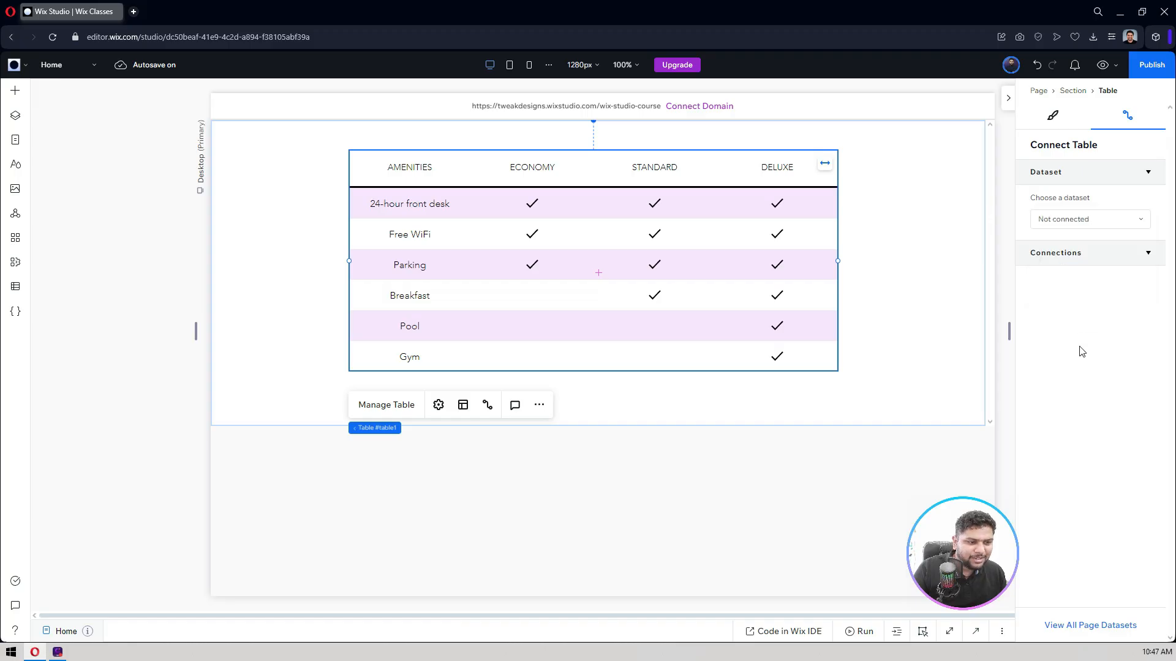
Step: Delete the Work dataset from the page connections
{"action": "left_click", "coordinate": [135, 347]}
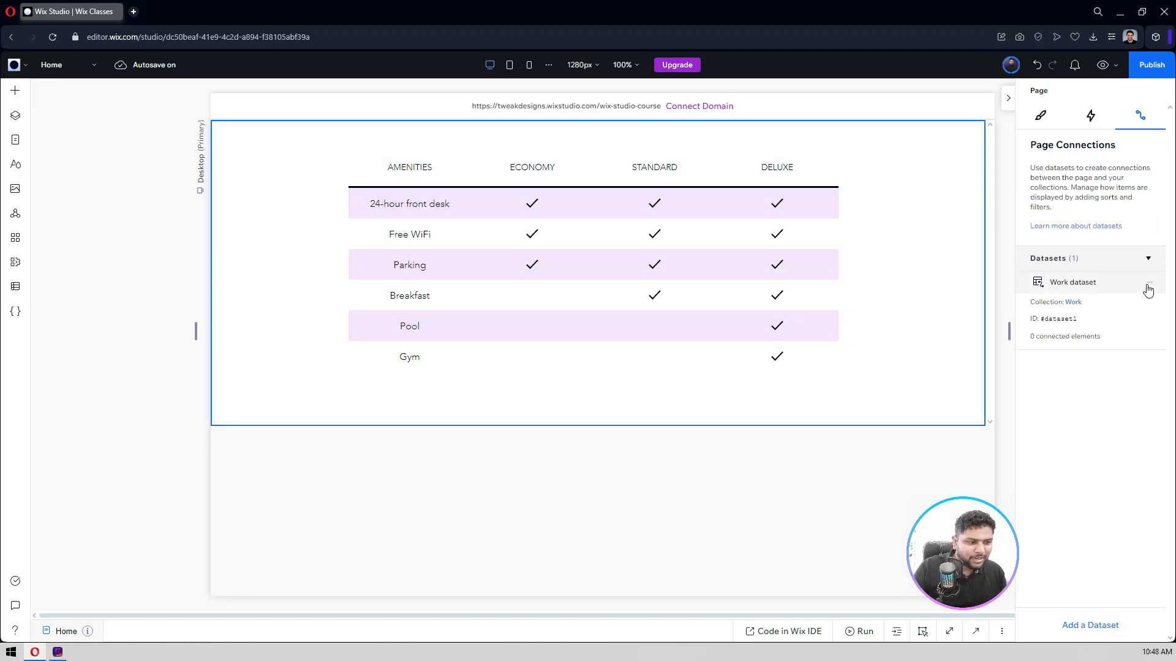
{"action": "left_click", "coordinate": [1148, 287]}
{"action": "left_click", "coordinate": [1082, 351]}
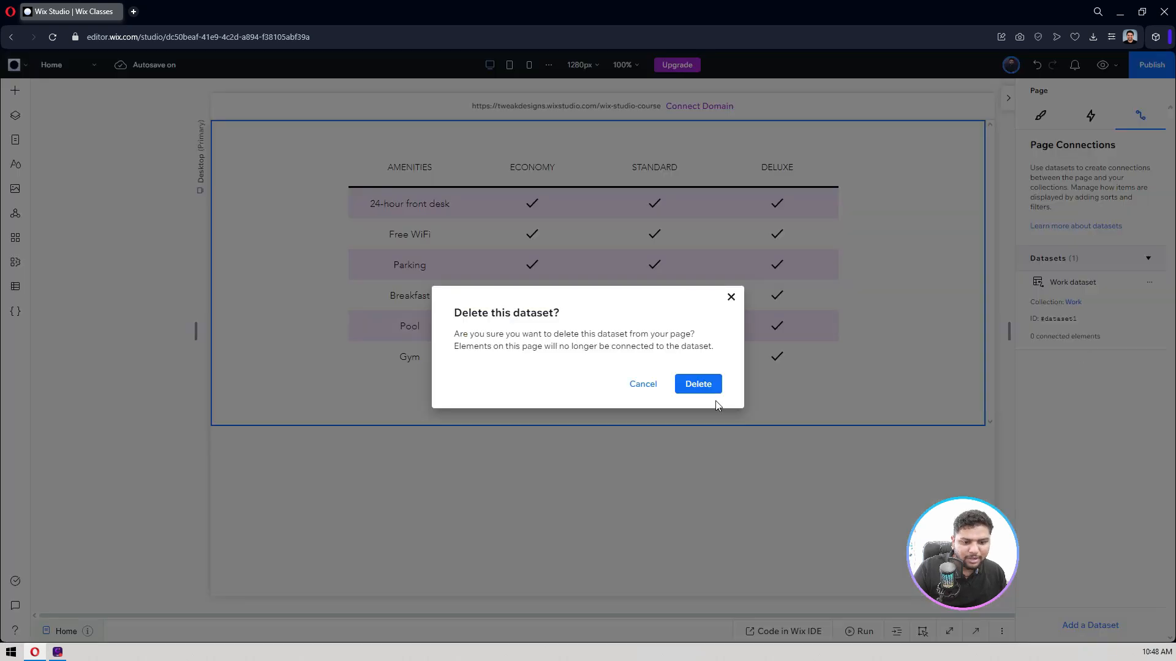
{"action": "left_click", "coordinate": [697, 385]}
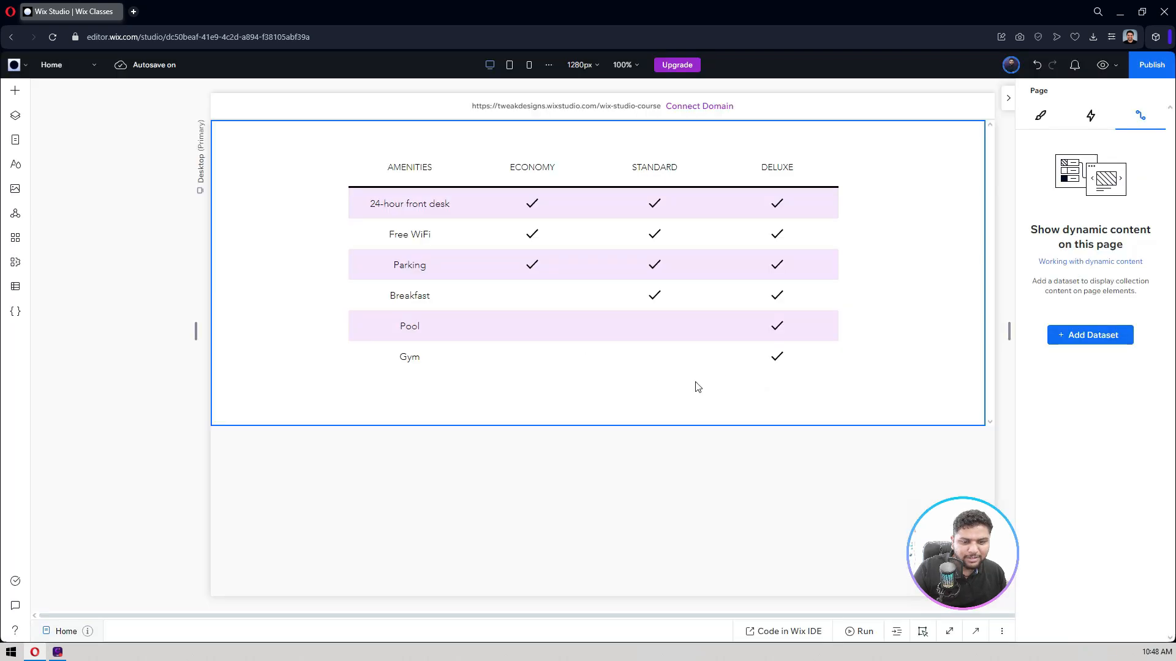
Step: Create a dataset named Work dataset for the table from the Work collection
{"action": "left_click", "coordinate": [761, 246]}
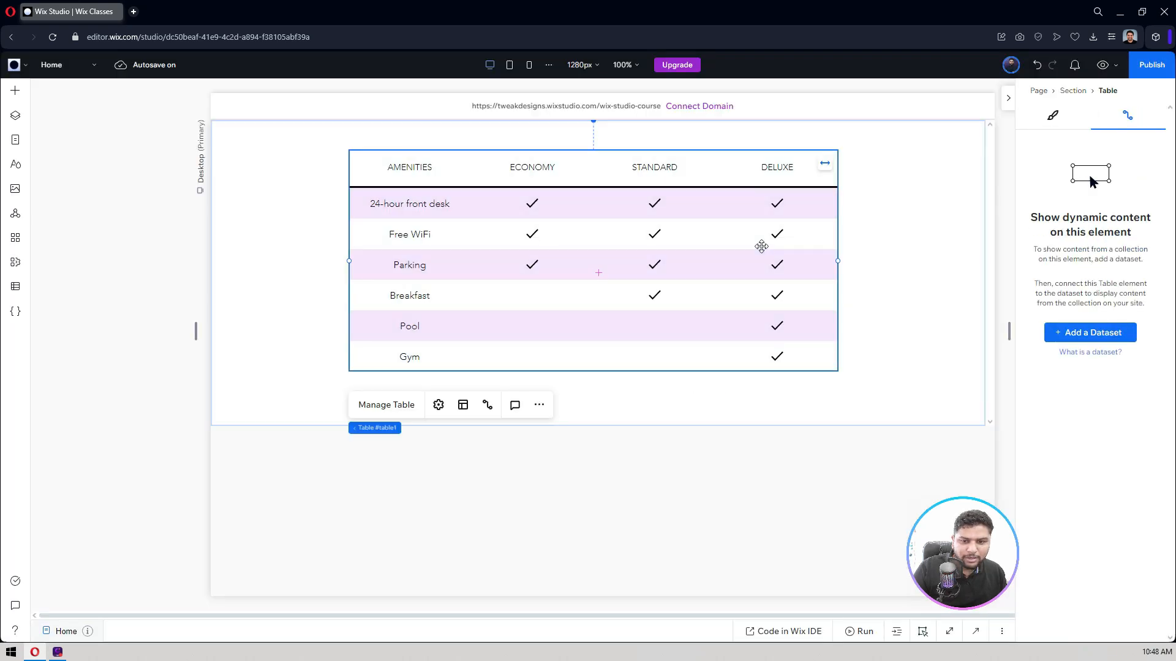
{"action": "left_click", "coordinate": [1084, 332]}
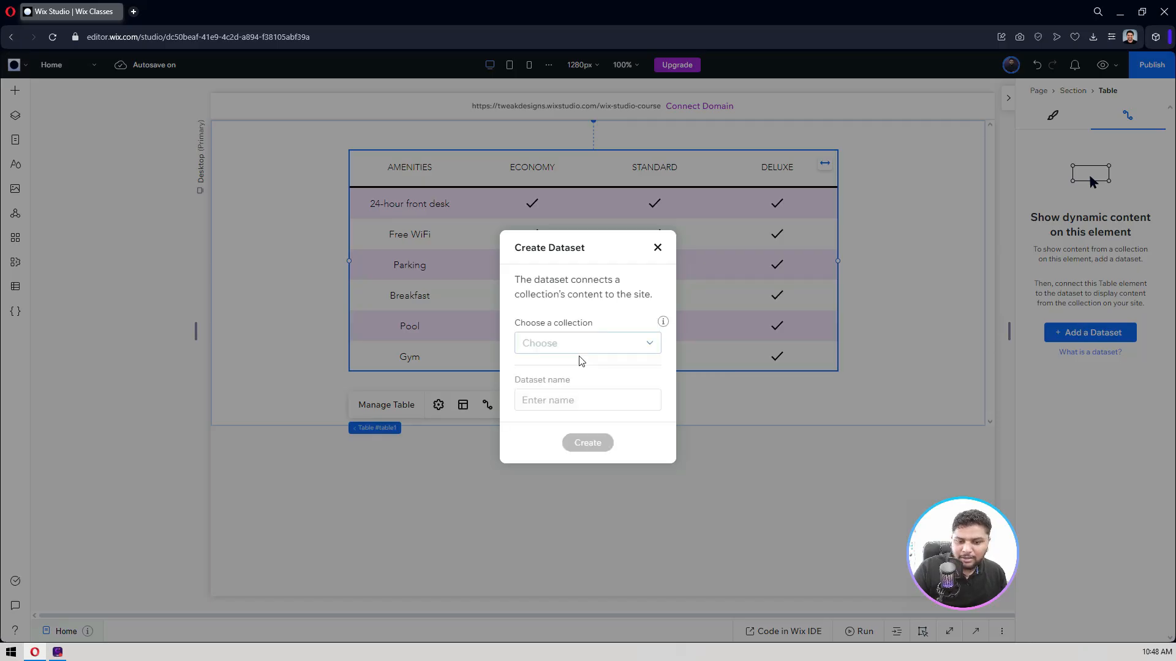
{"action": "left_click", "coordinate": [576, 341]}
{"action": "left_click", "coordinate": [577, 334]}
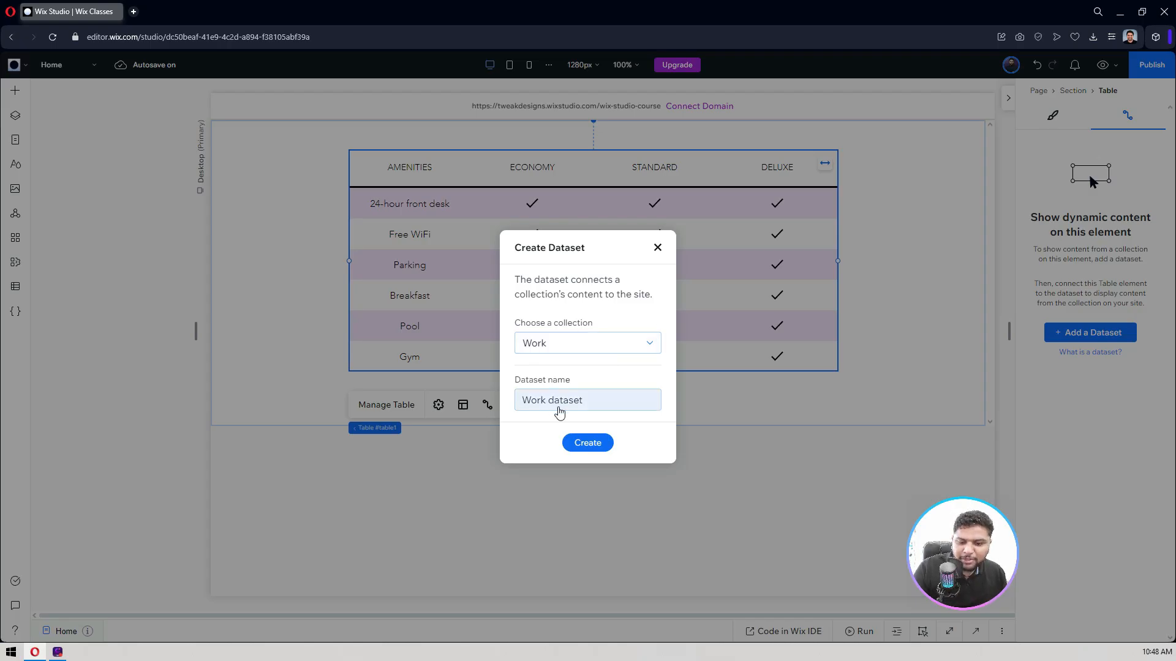
{"action": "left_click", "coordinate": [587, 444]}
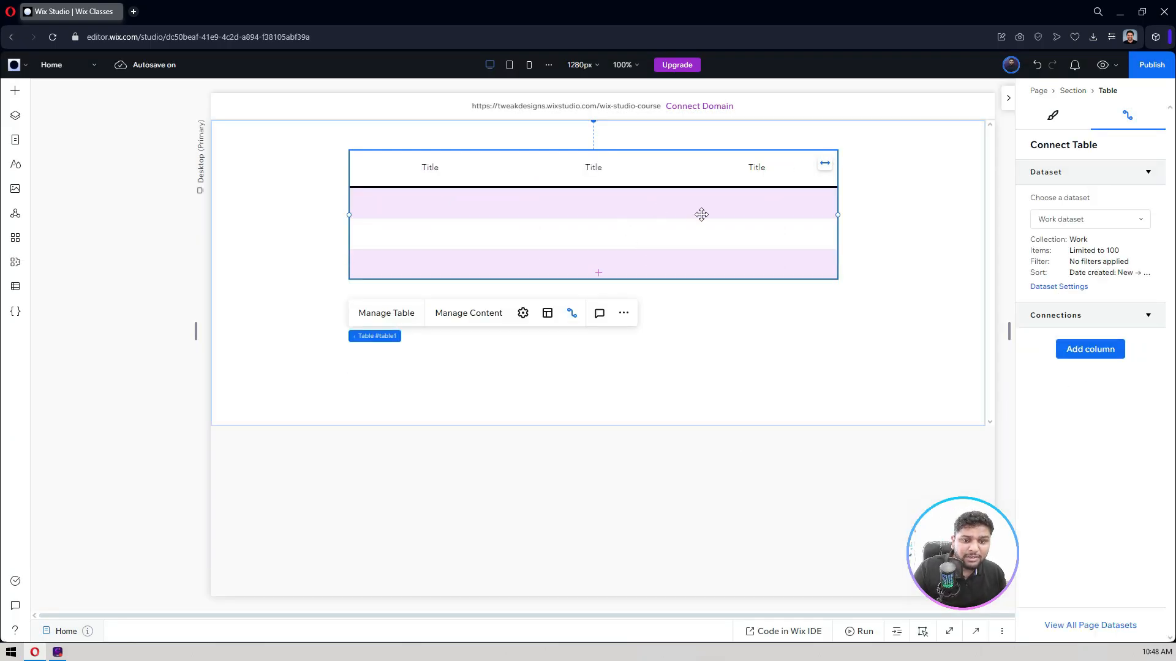
Step: Add a table column connected to the Title (Text) field
{"action": "left_click", "coordinate": [1084, 356]}
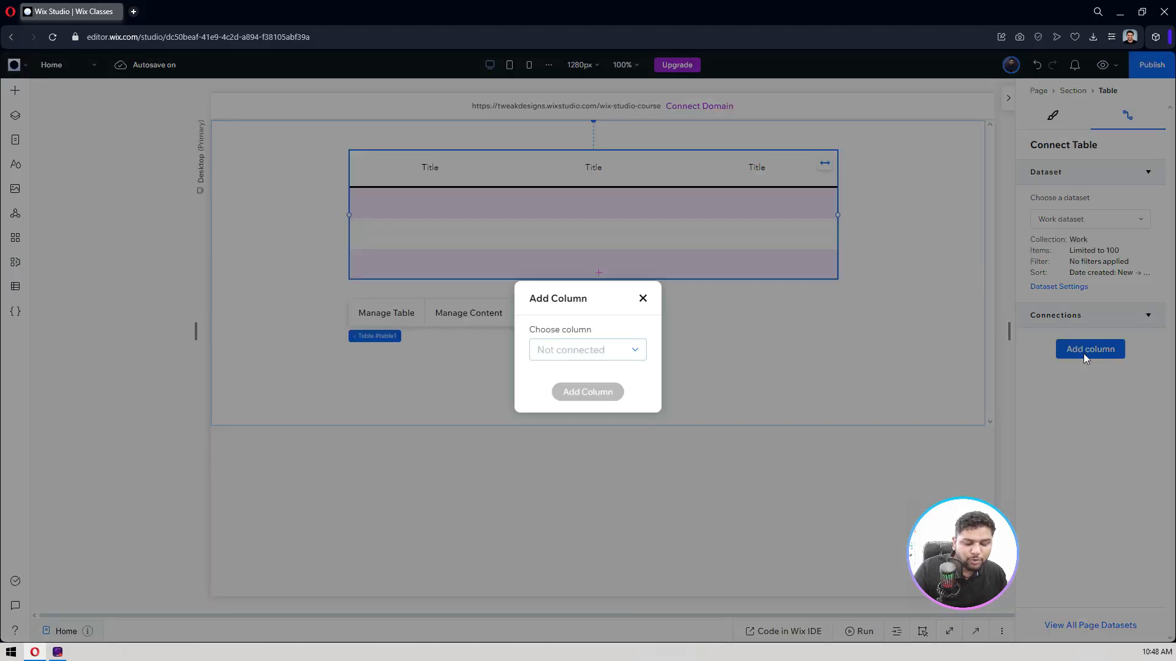
{"action": "left_click", "coordinate": [614, 355]}
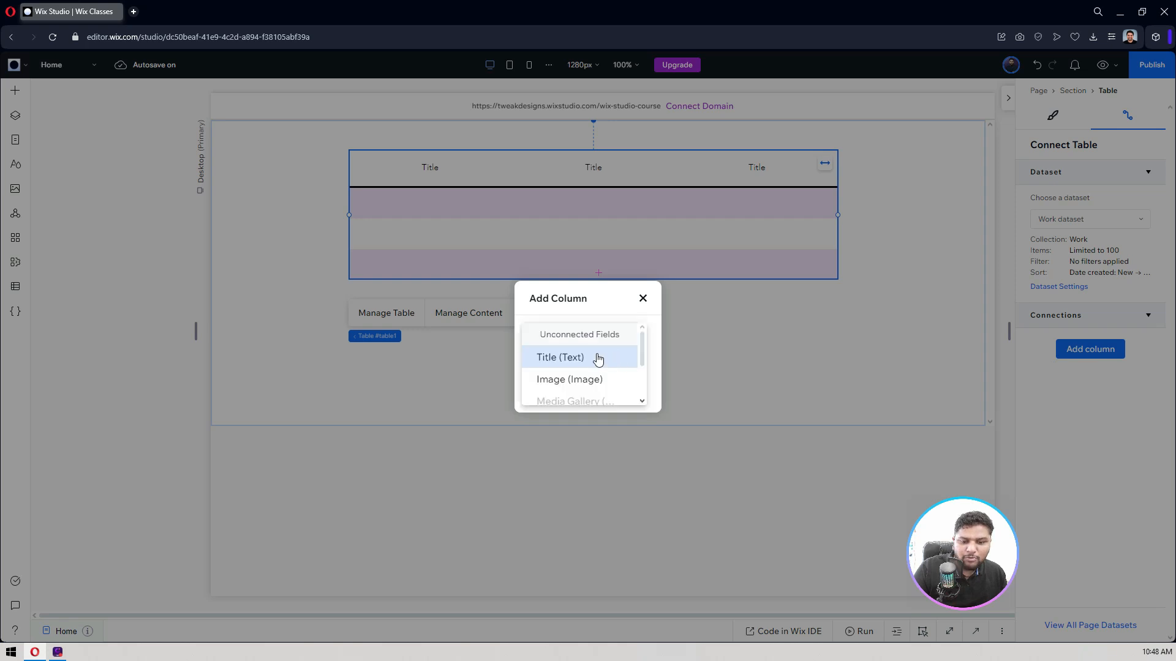
{"action": "left_click", "coordinate": [597, 359]}
{"action": "left_click", "coordinate": [577, 392]}
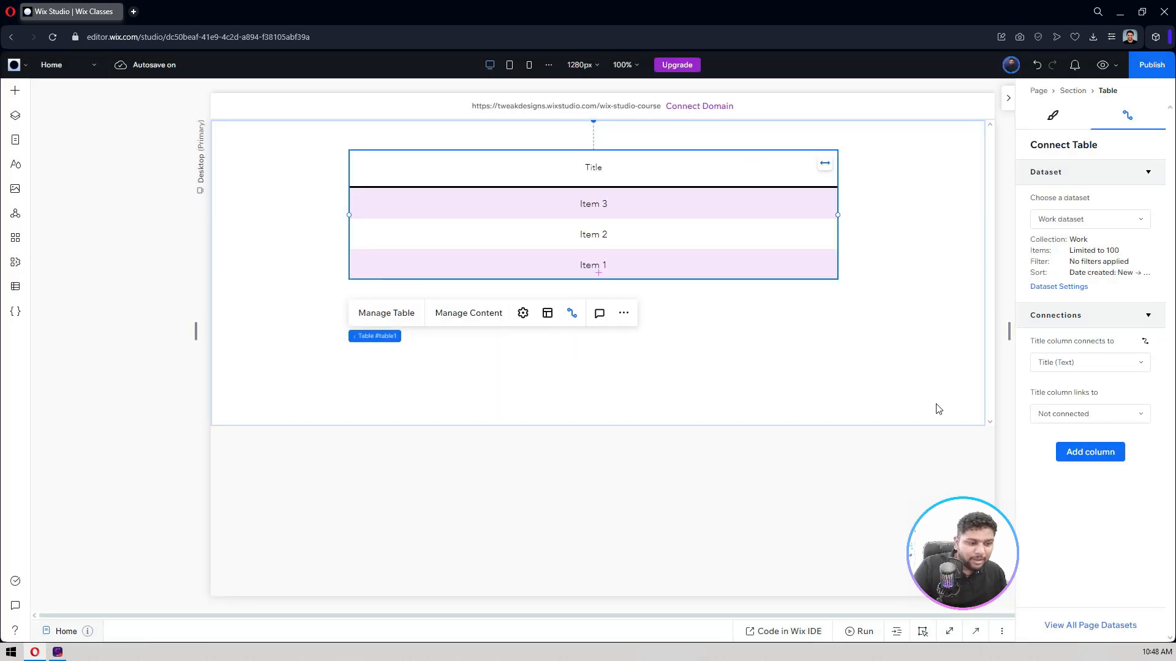
Step: Add a second table column connected to the Image (Image) field
{"action": "left_click", "coordinate": [1096, 452]}
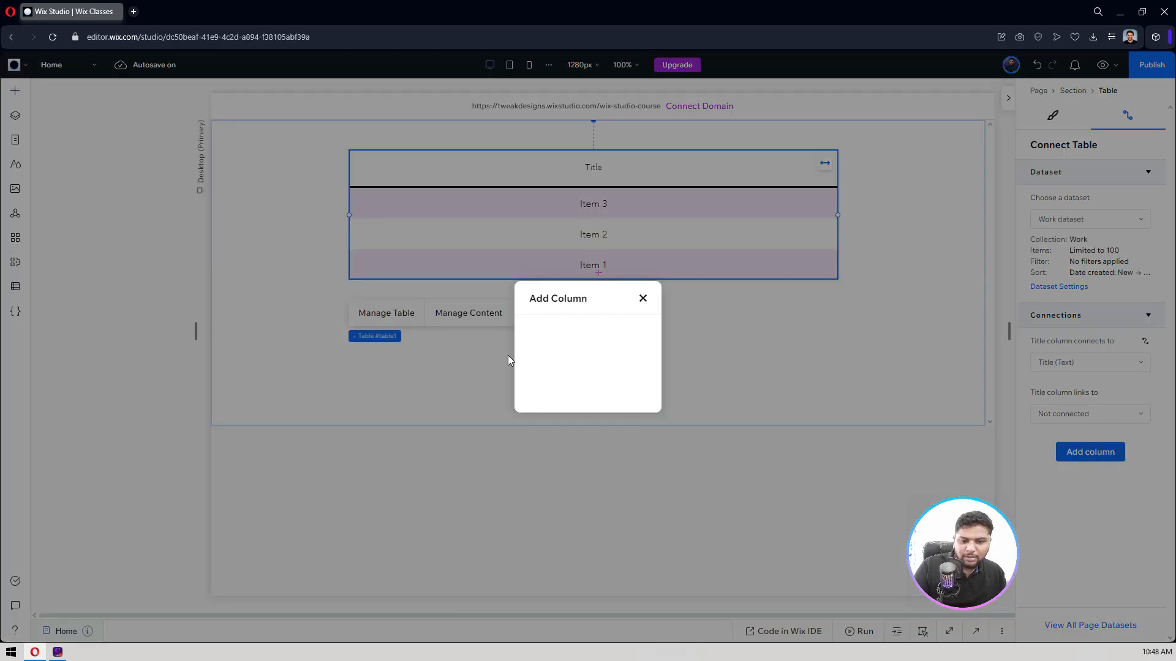
{"action": "left_click", "coordinate": [564, 353]}
{"action": "scroll", "coordinate": [576, 364], "scroll_direction": "down", "scroll_amount": 2}
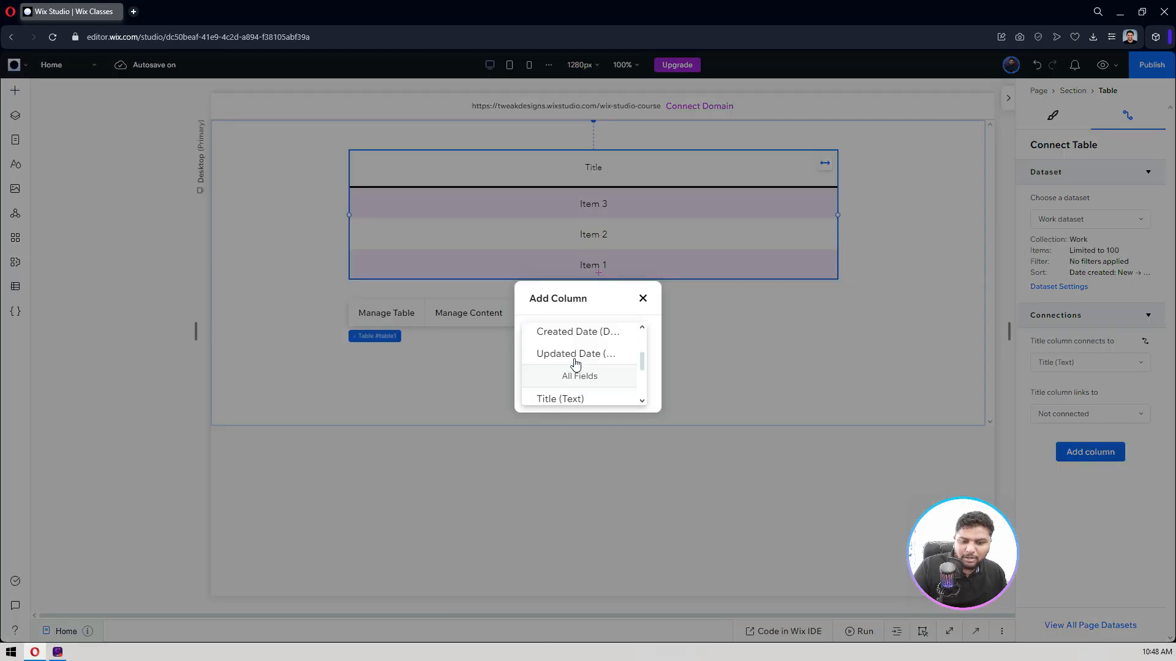
{"action": "scroll", "coordinate": [567, 368], "scroll_direction": "down", "scroll_amount": 1}
{"action": "scroll", "coordinate": [606, 364], "scroll_direction": "up", "scroll_amount": 2}
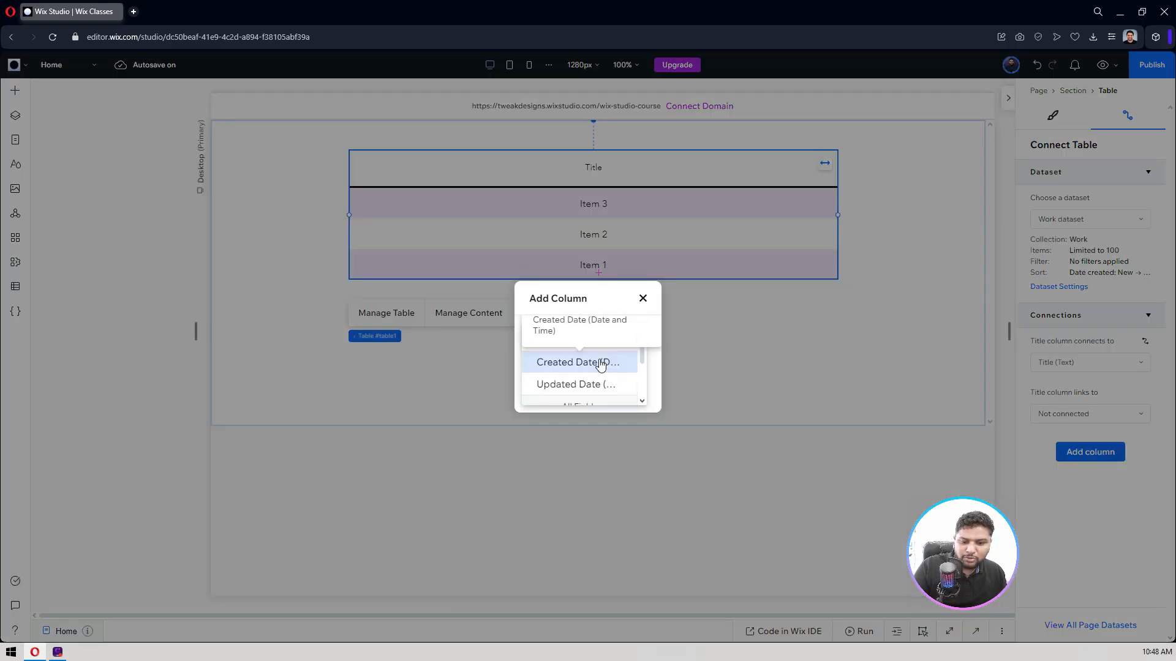
{"action": "scroll", "coordinate": [603, 365], "scroll_direction": "up", "scroll_amount": 2}
{"action": "scroll", "coordinate": [593, 372], "scroll_direction": "down", "scroll_amount": 2}
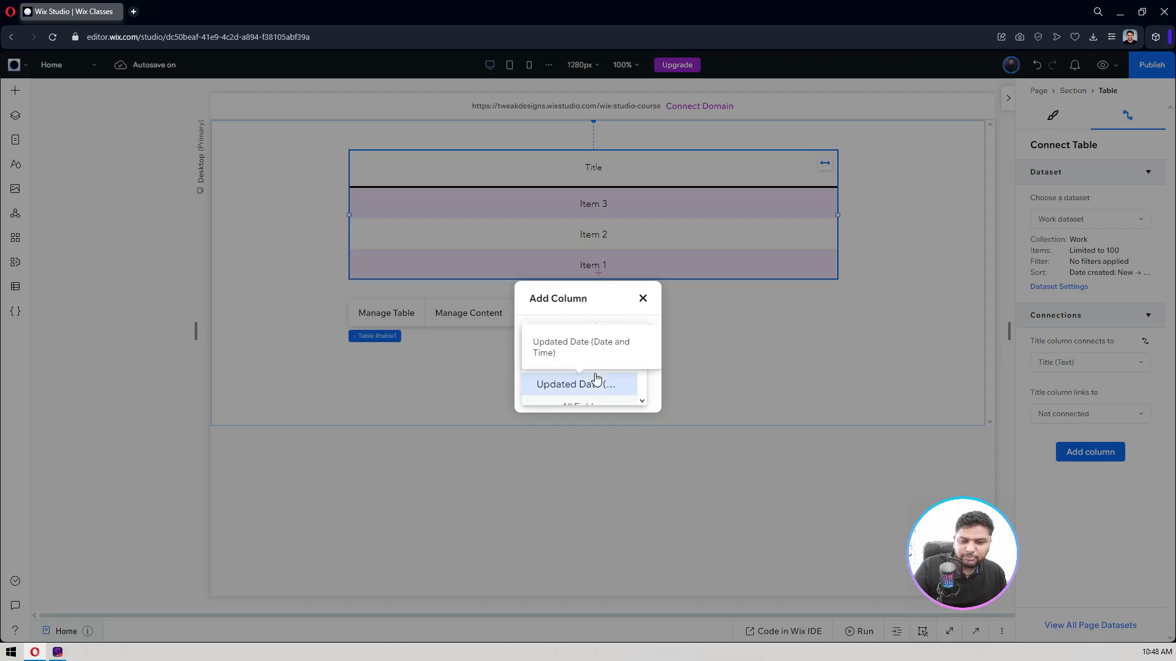
{"action": "scroll", "coordinate": [595, 378], "scroll_direction": "down", "scroll_amount": 2}
{"action": "left_click", "coordinate": [586, 393]}
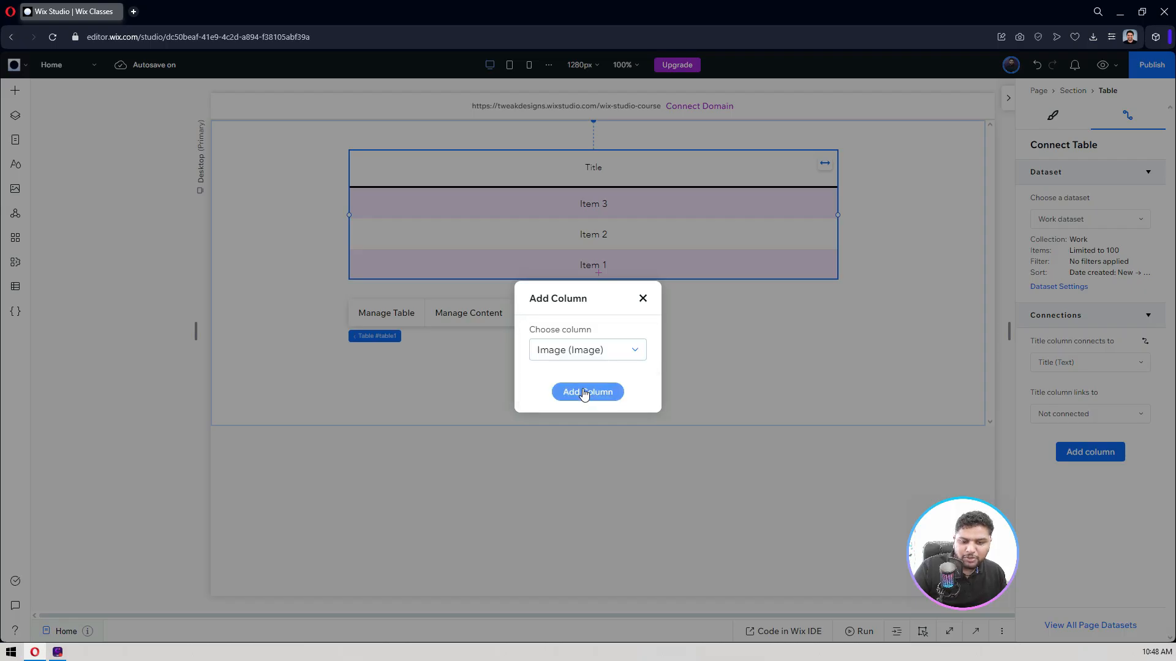
{"action": "left_click", "coordinate": [595, 393]}
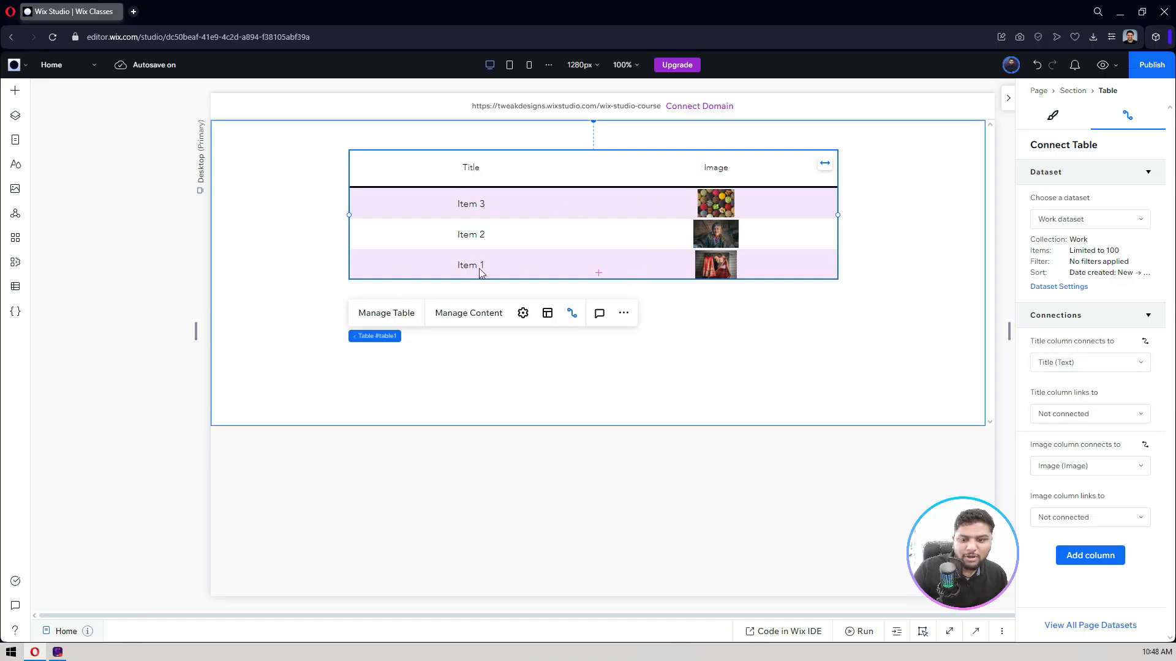
Step: Review the Work dataset's settings, including its mode, items per load, filter and sort options, and return to the table
{"action": "left_click", "coordinate": [1054, 290]}
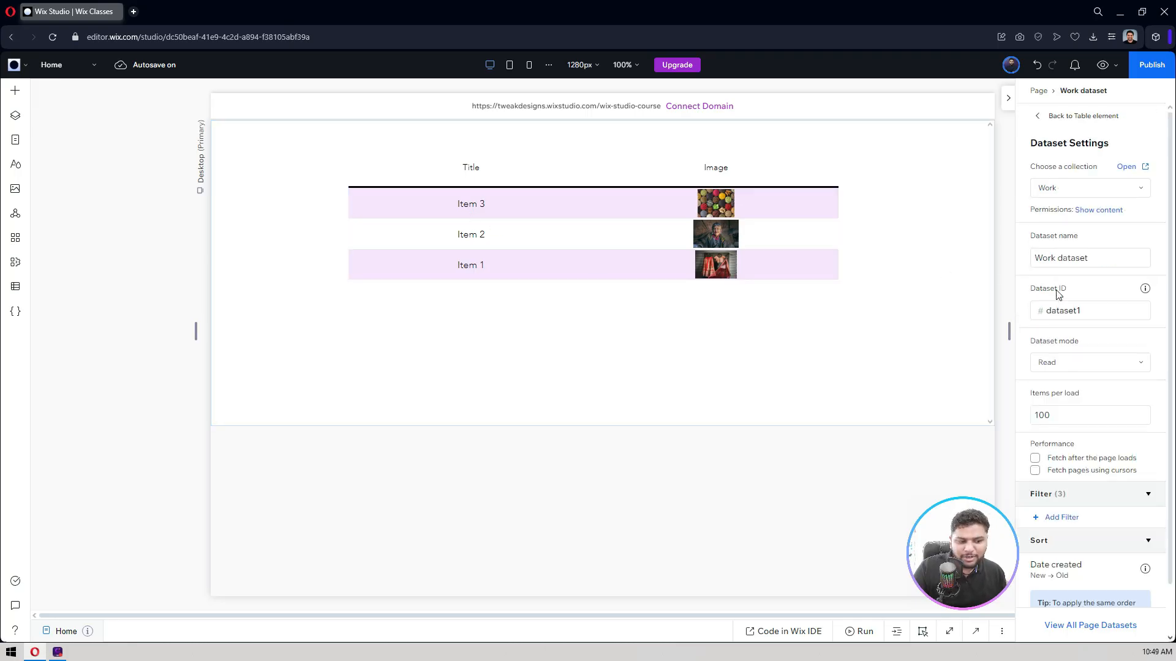
{"action": "scroll", "coordinate": [1057, 295], "scroll_direction": "down", "scroll_amount": 1}
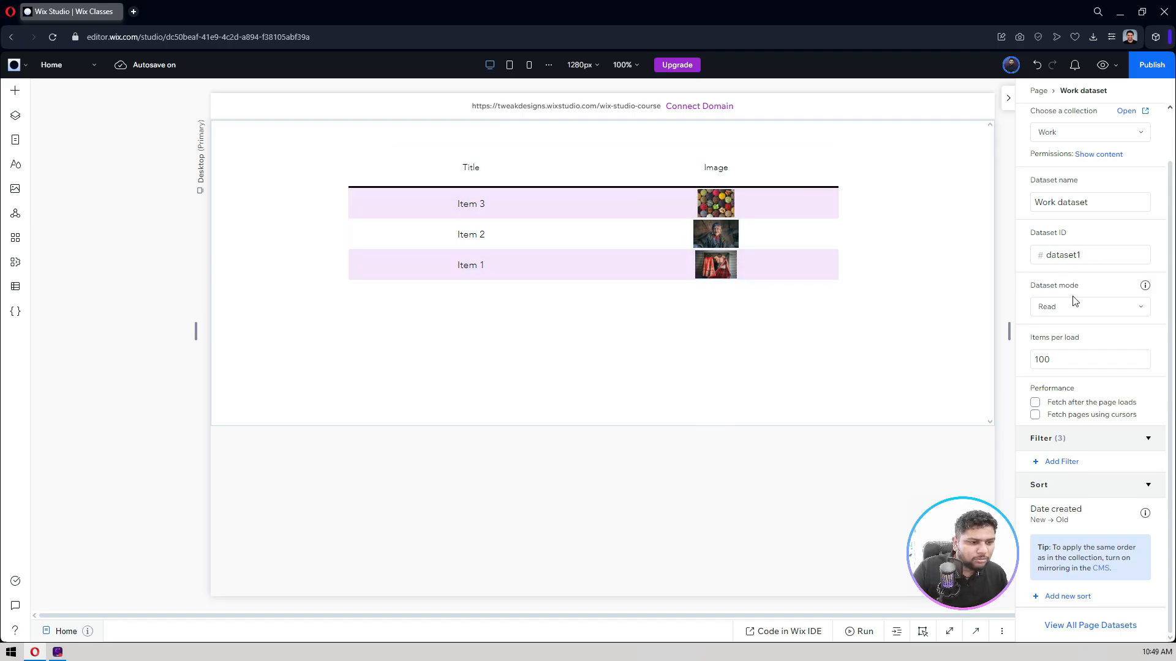
{"action": "left_click", "coordinate": [800, 246]}
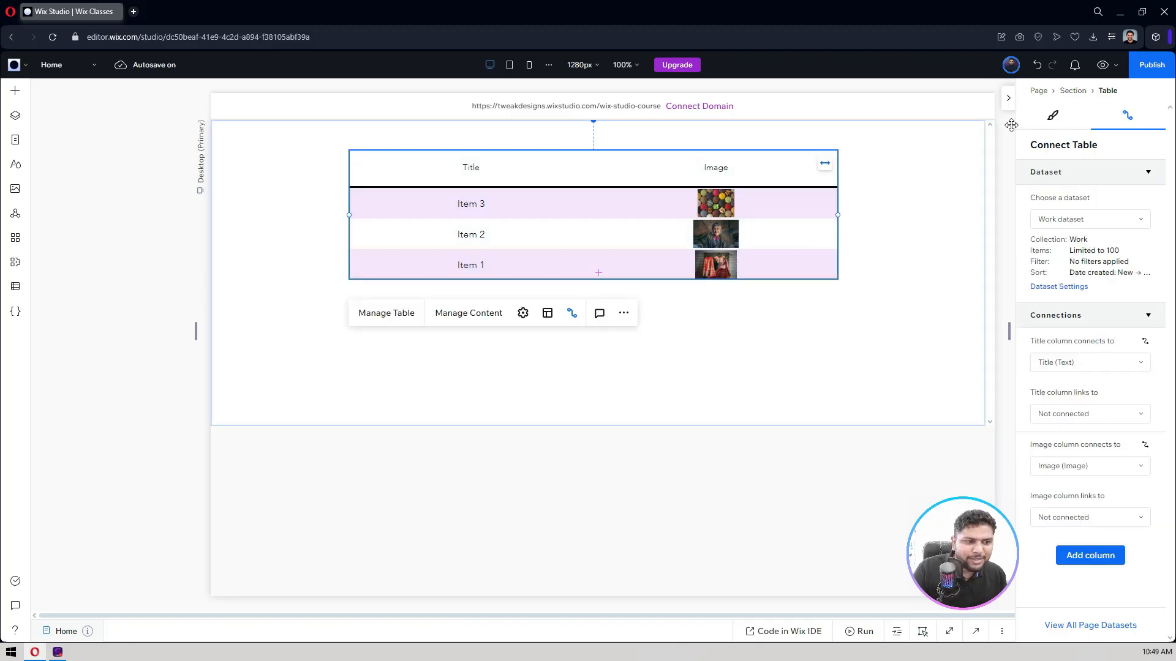
Step: Set the table's header background to the light peach theme color in the design options
{"action": "left_click", "coordinate": [1051, 117]}
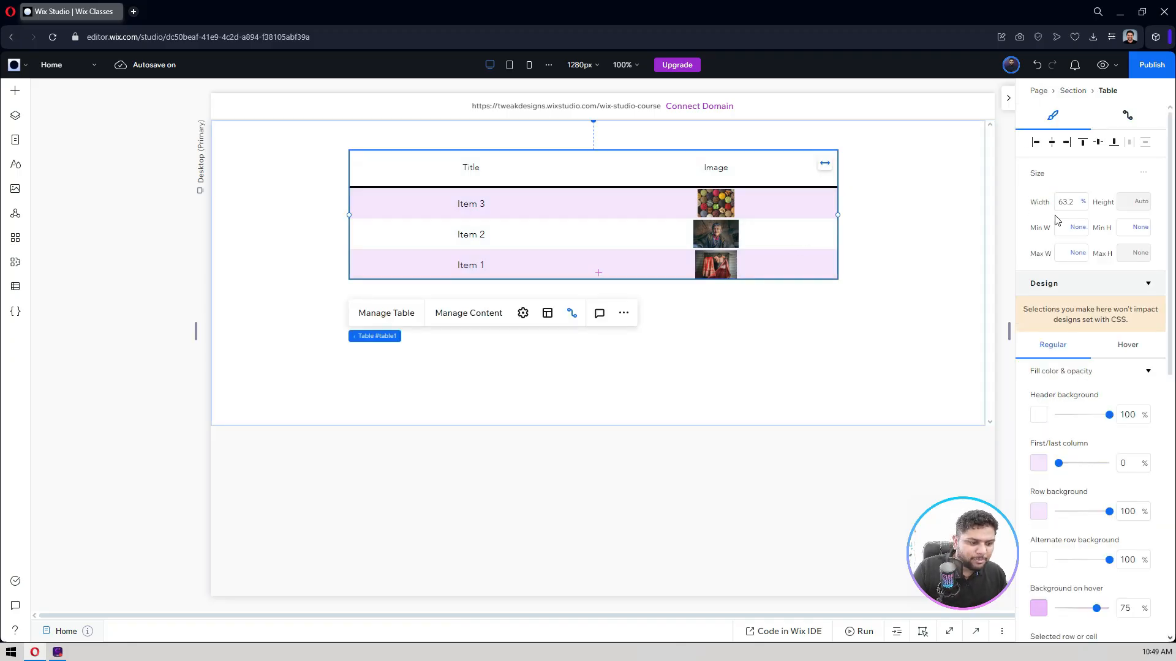
{"action": "scroll", "coordinate": [1056, 221], "scroll_direction": "down", "scroll_amount": 3}
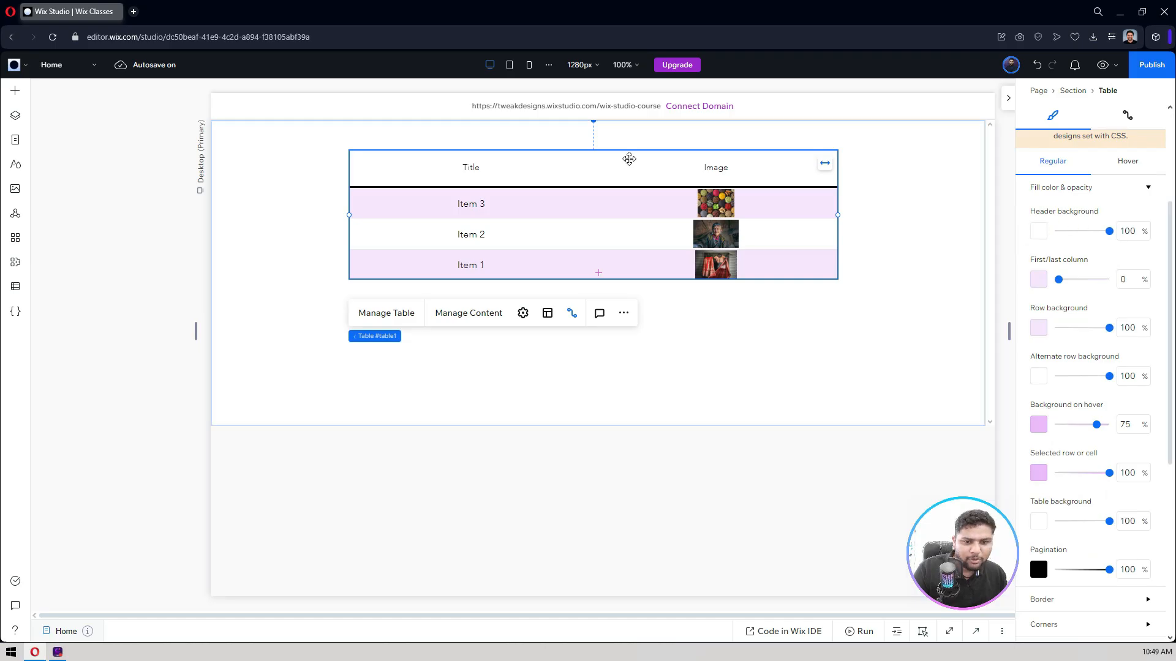
{"action": "left_click", "coordinate": [1041, 231]}
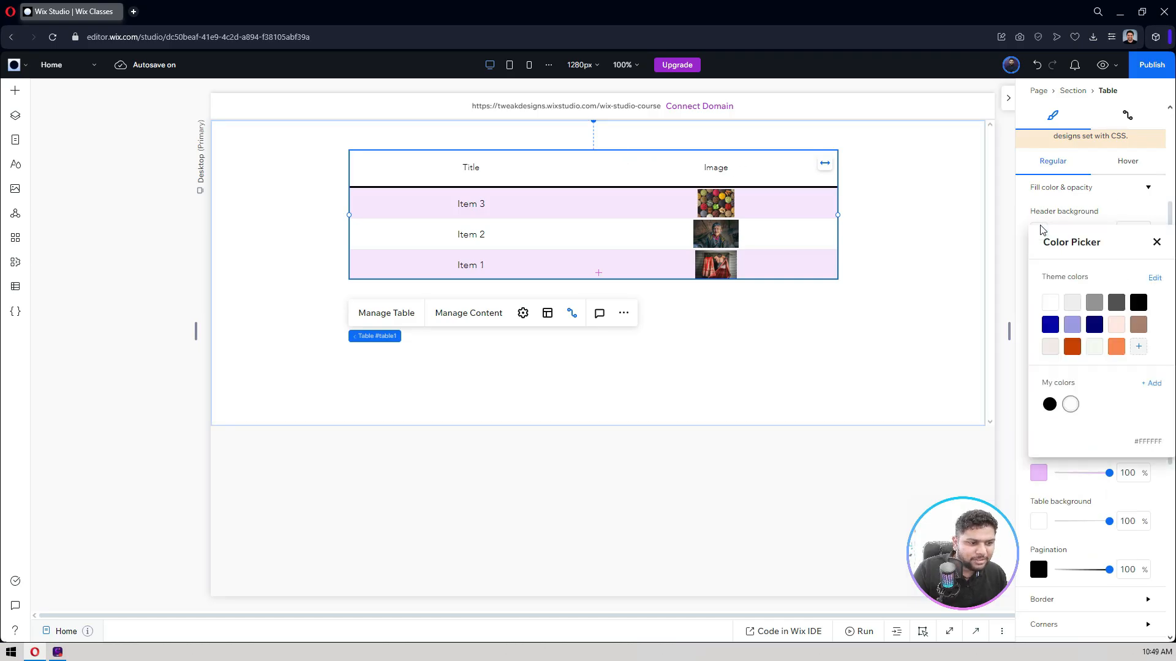
{"action": "left_click", "coordinate": [1116, 324]}
{"action": "left_click", "coordinate": [1077, 218]}
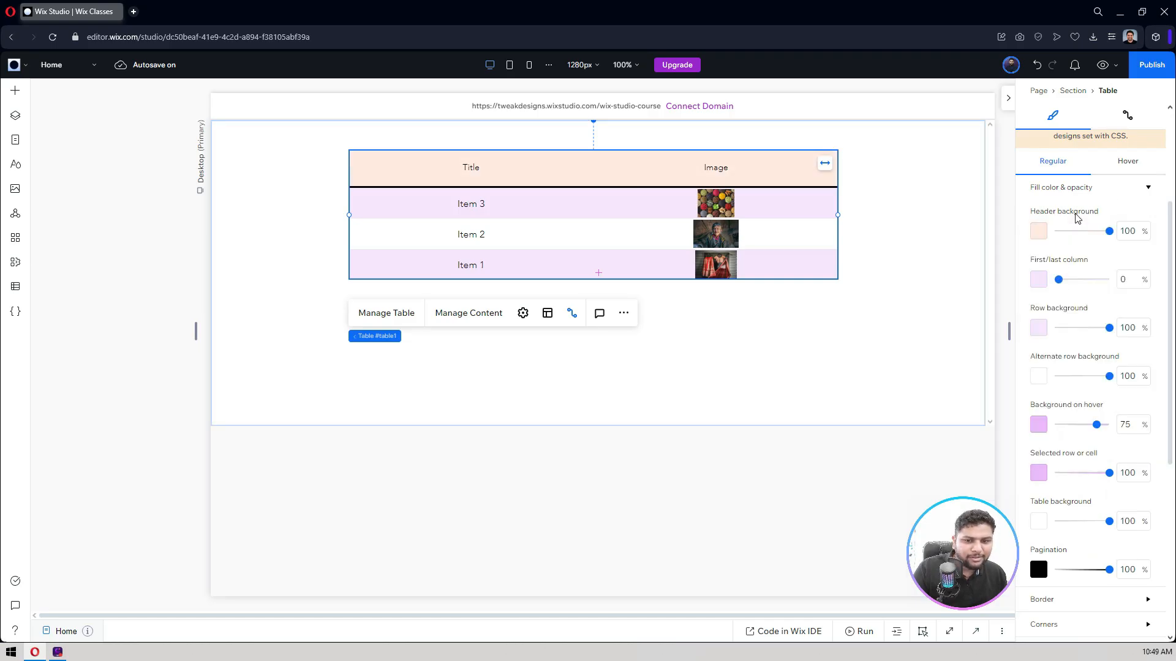
Step: Try several theme colors for the first/last column background, ending with the pale green Color 13
{"action": "left_click", "coordinate": [1044, 280]}
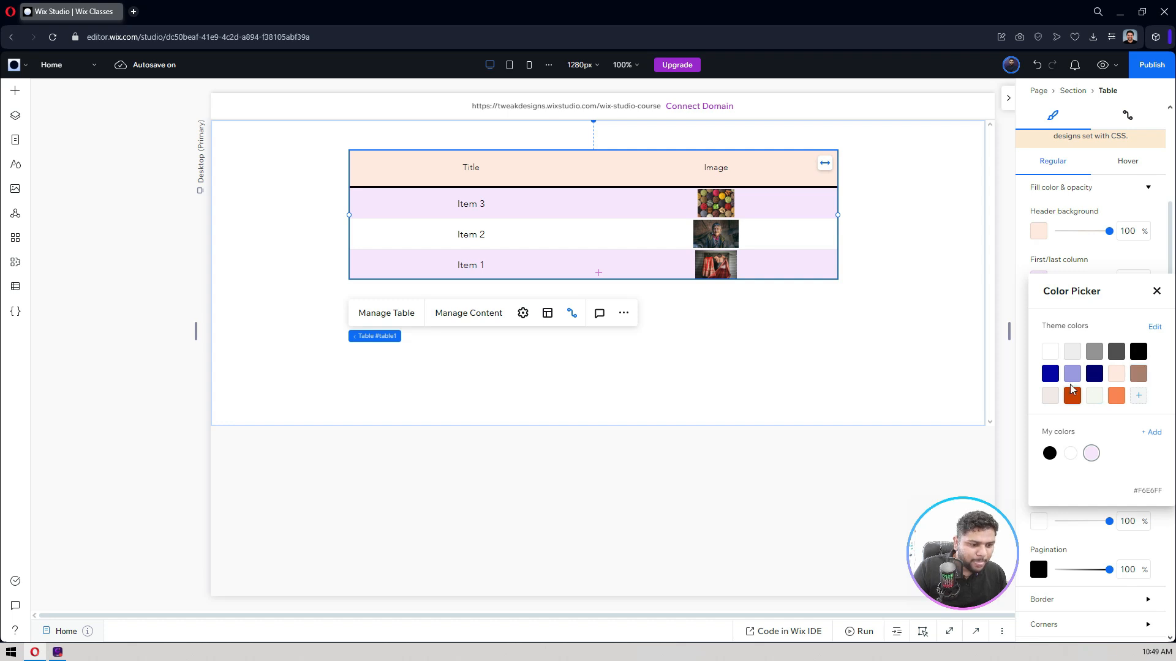
{"action": "left_click", "coordinate": [1050, 373]}
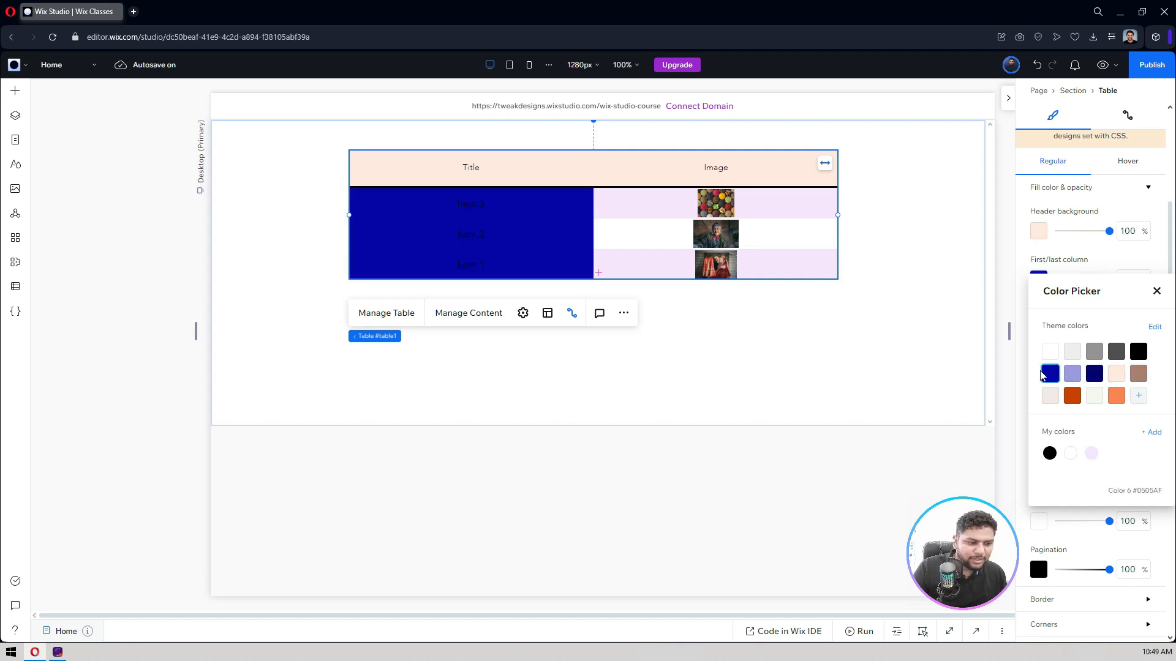
{"action": "left_click", "coordinate": [1072, 377]}
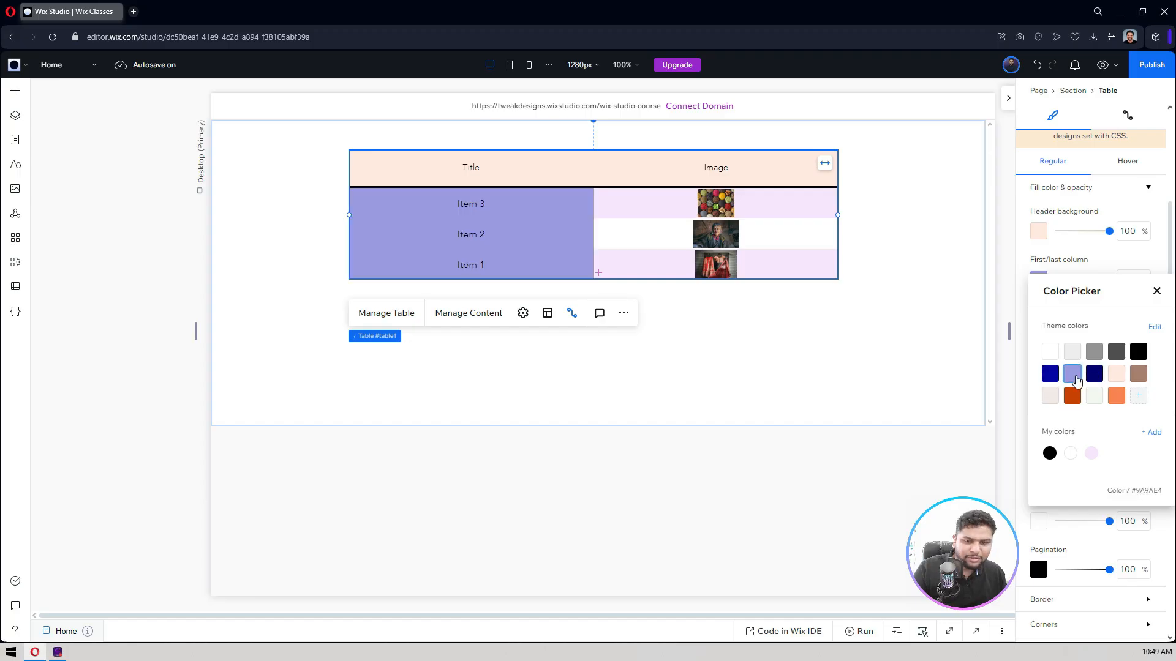
{"action": "left_click", "coordinate": [1139, 375]}
{"action": "left_click", "coordinate": [1074, 398]}
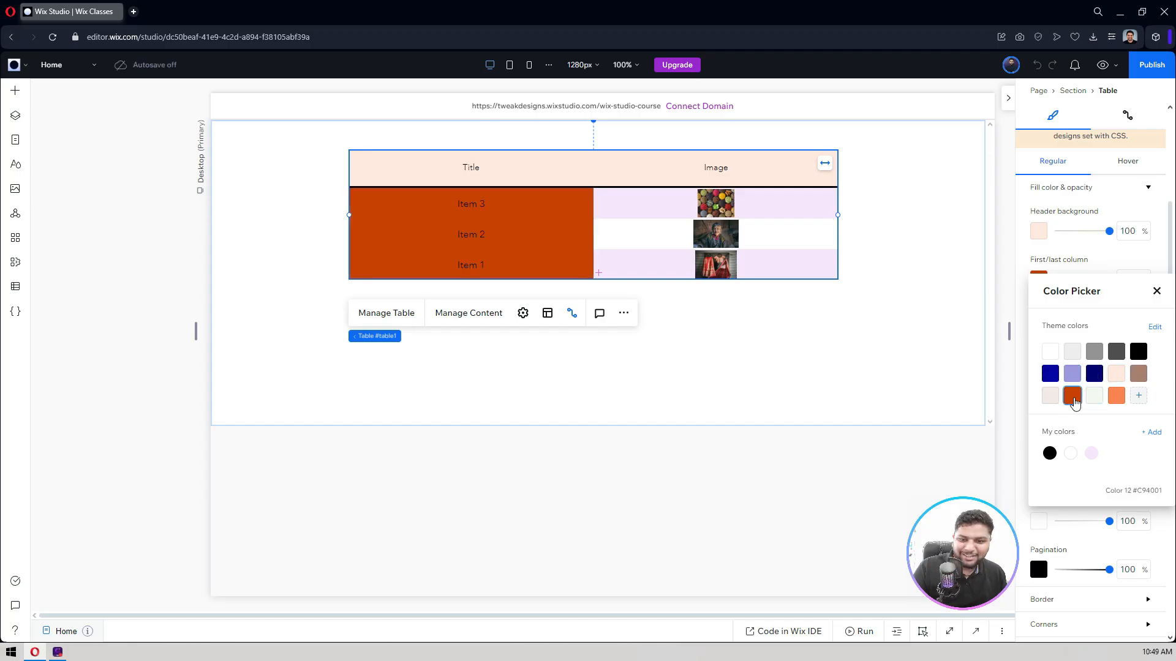
{"action": "left_click", "coordinate": [1116, 395]}
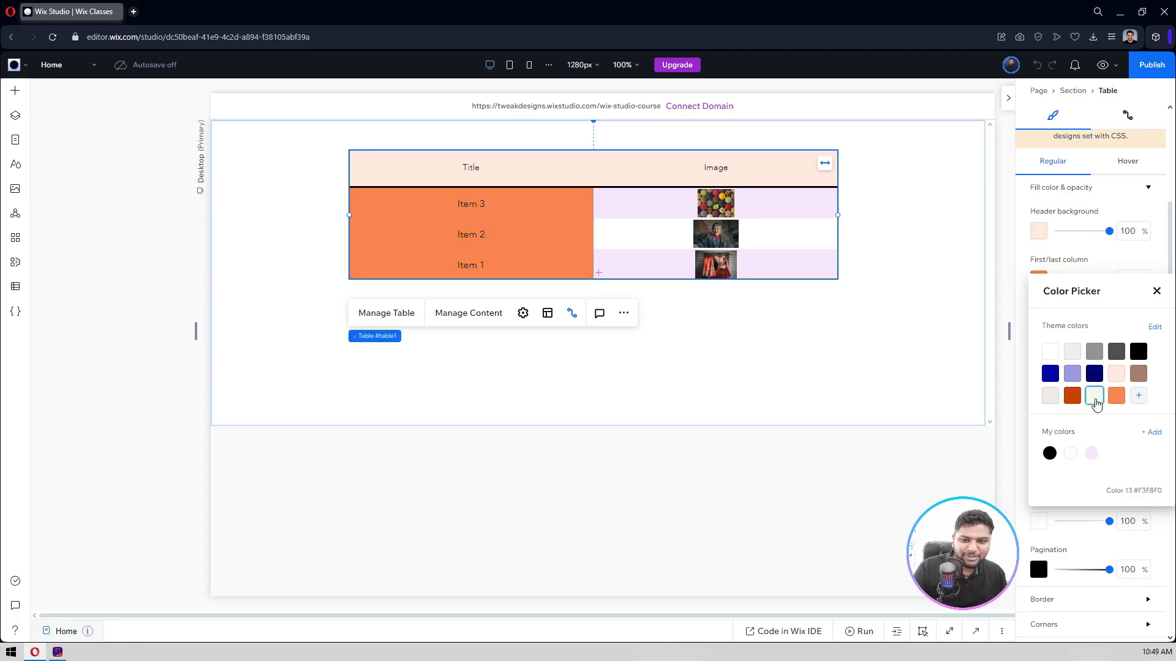
{"action": "left_click", "coordinate": [1095, 399]}
{"action": "left_click", "coordinate": [1083, 256]}
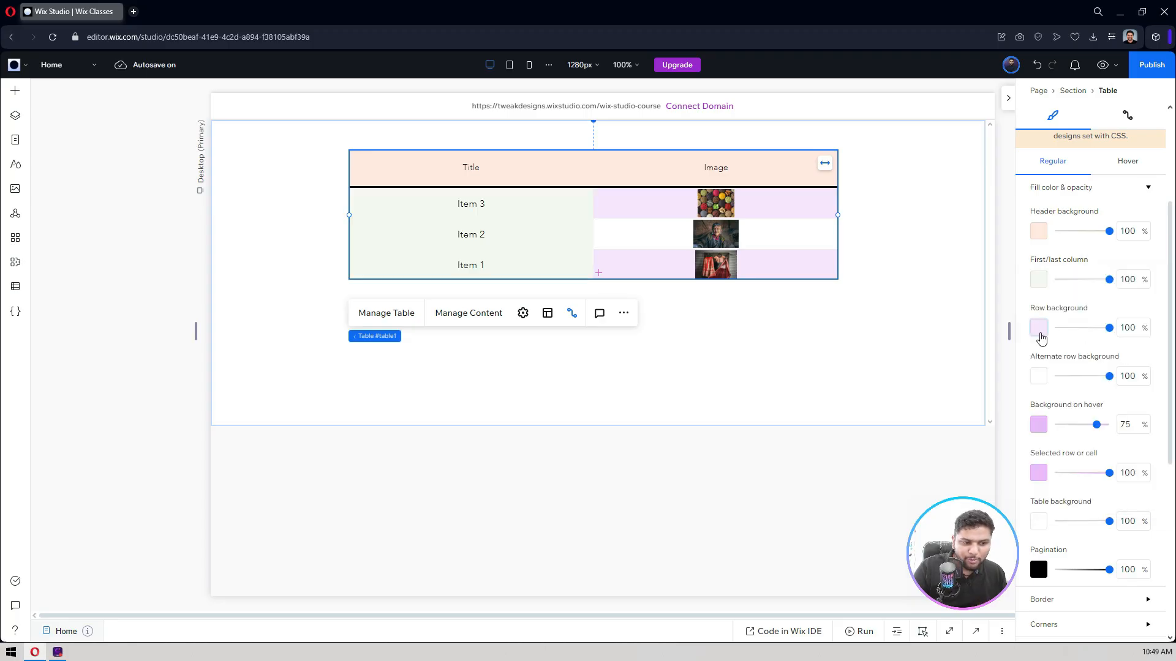
Step: Set the table's row background to the brown theme color after trying light peach Color 9
{"action": "left_click", "coordinate": [1041, 337]}
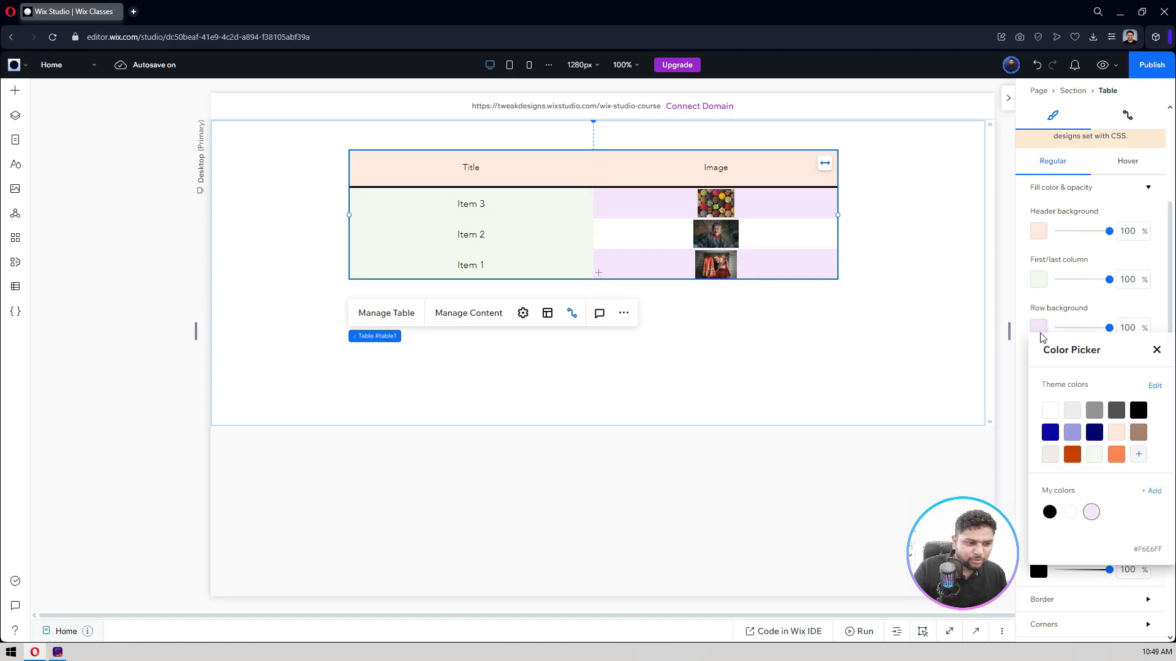
{"action": "left_click", "coordinate": [1117, 431]}
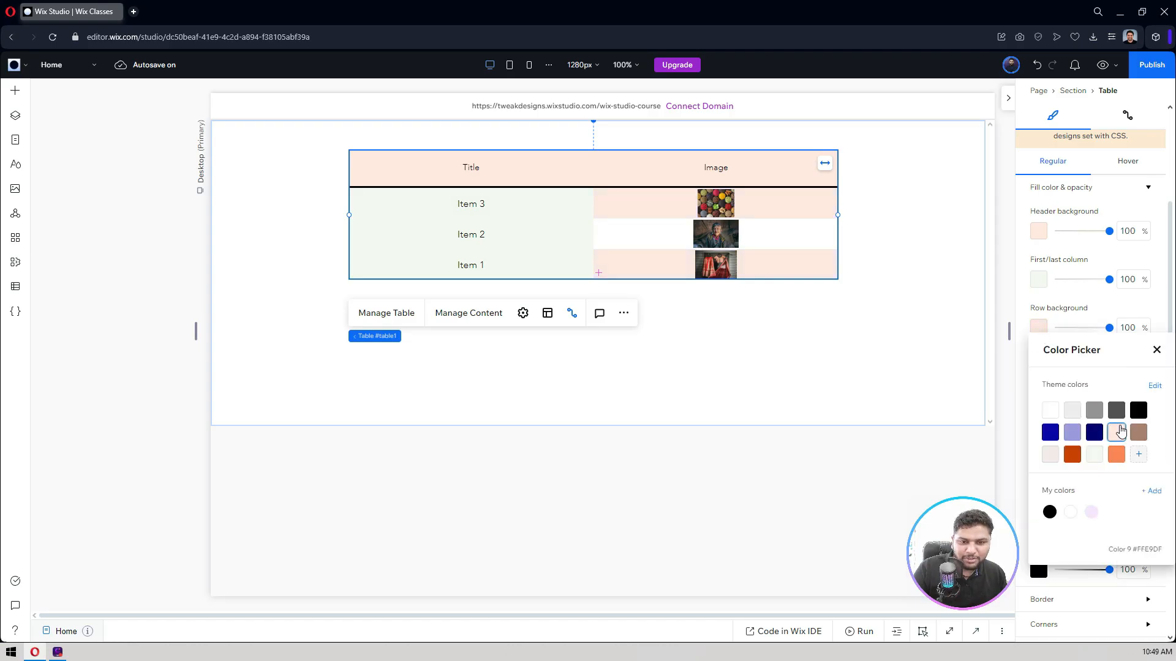
{"action": "left_click", "coordinate": [1138, 432]}
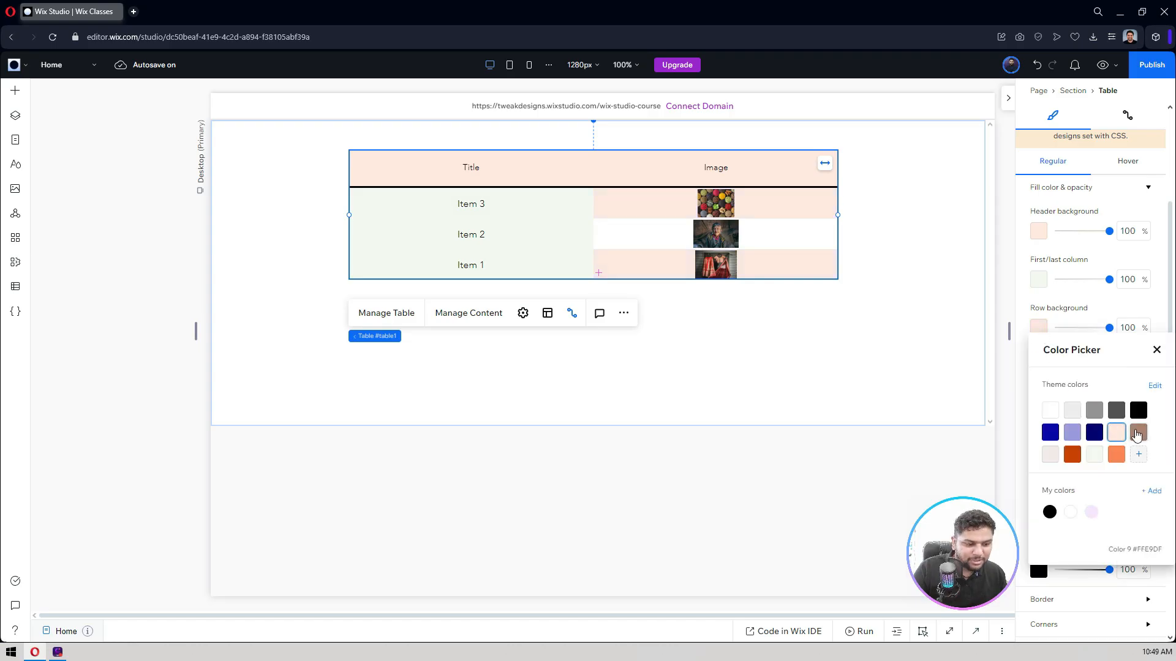
{"action": "left_click", "coordinate": [1073, 311]}
Step: Set the alternate row background to the dark navy theme color, Color 8 #030375
{"action": "scroll", "coordinate": [1053, 316], "scroll_direction": "down", "scroll_amount": 1}
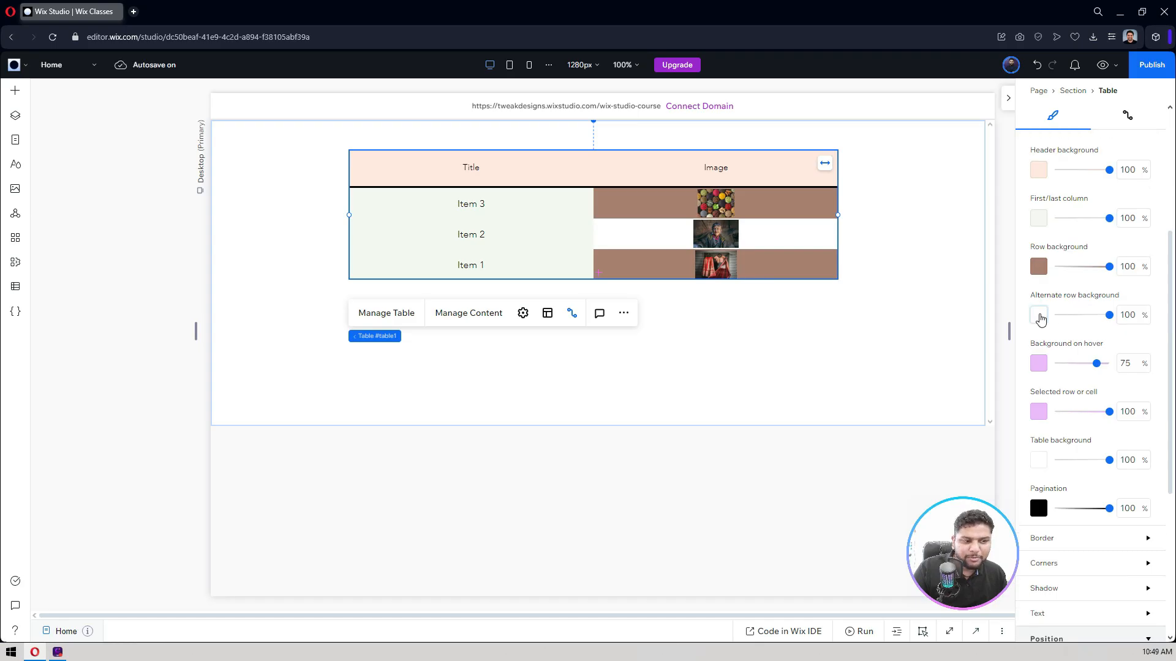
{"action": "left_click", "coordinate": [1039, 316]}
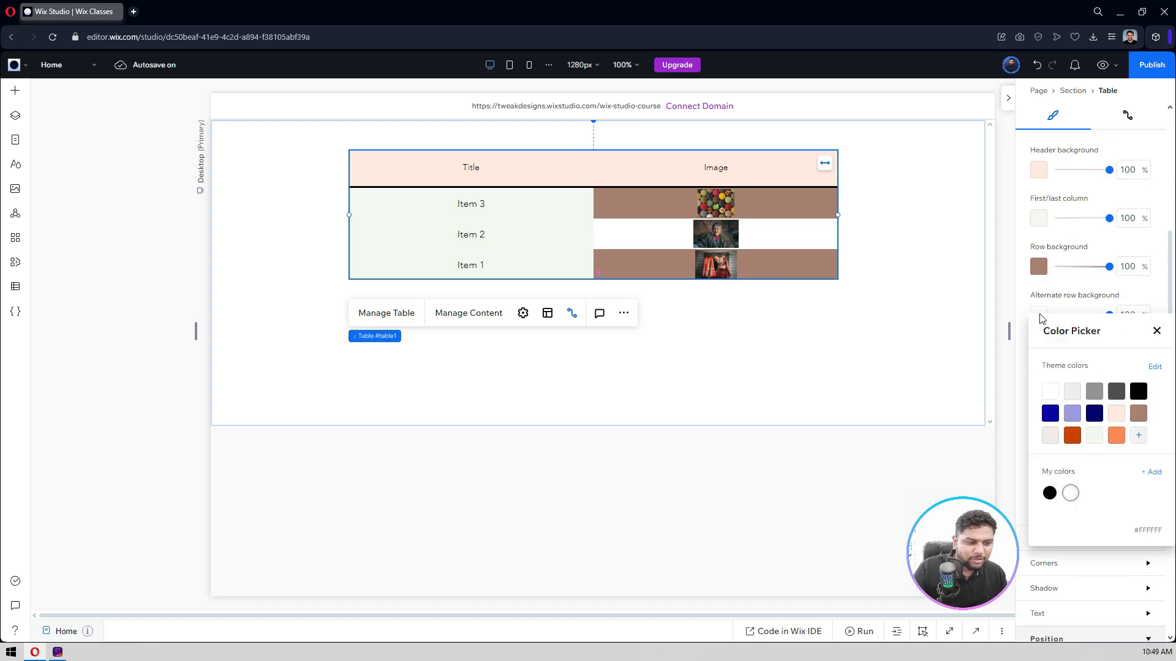
{"action": "left_click", "coordinate": [1115, 414]}
{"action": "left_click", "coordinate": [1096, 414]}
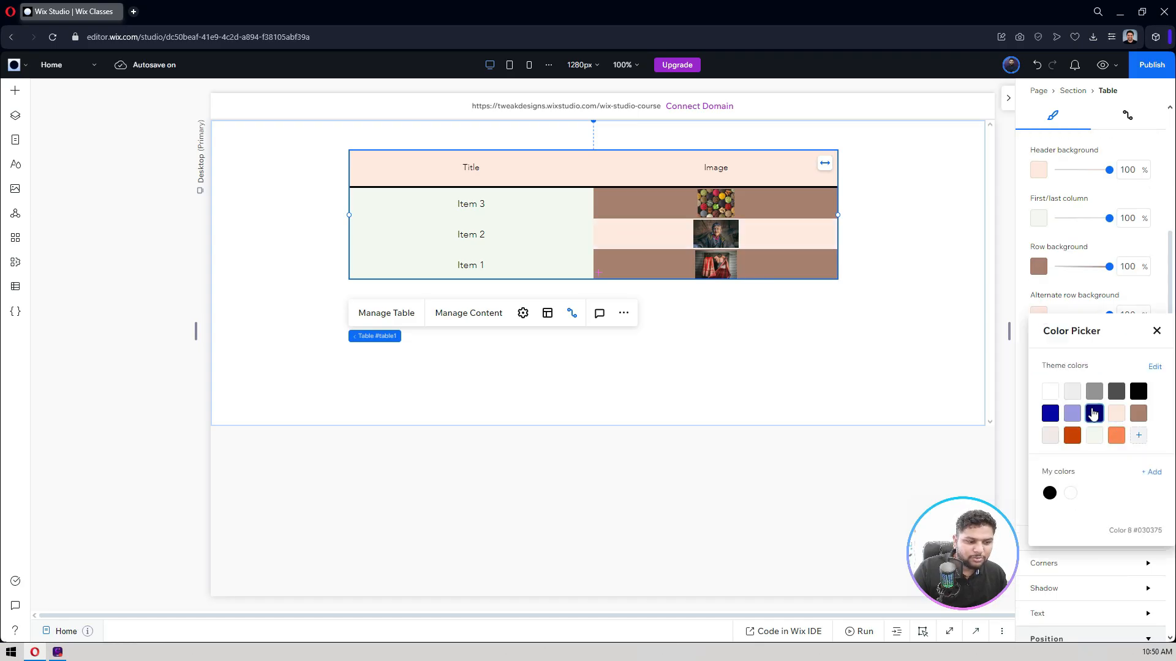
{"action": "left_click", "coordinate": [1065, 293]}
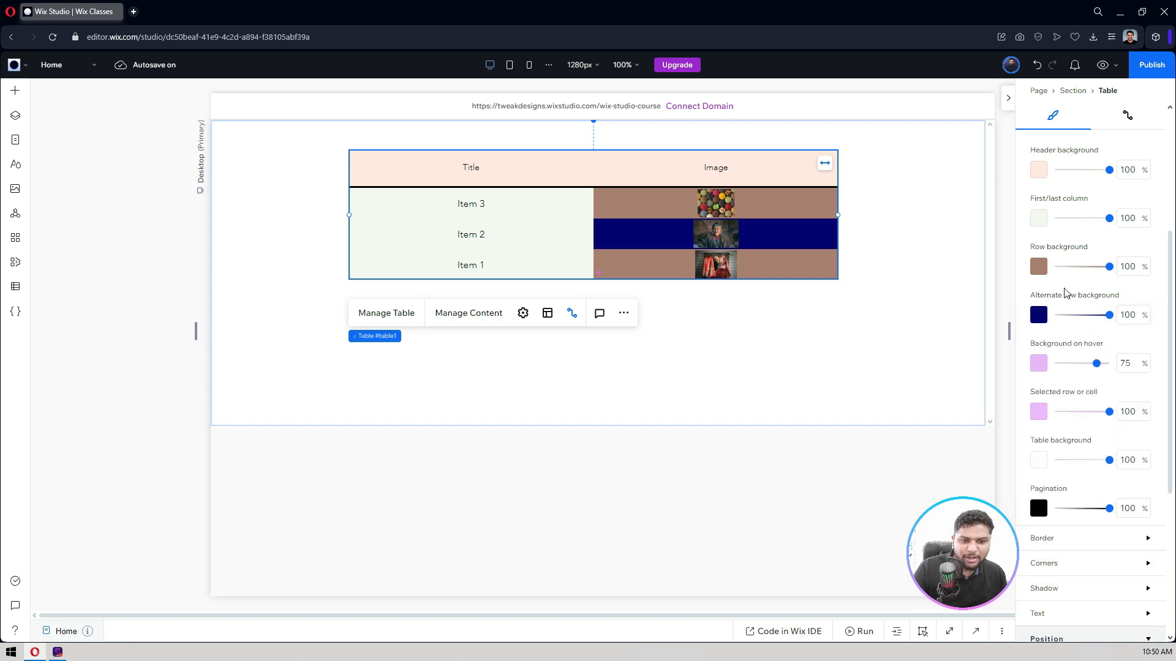
Step: Set the first/last column background to white Color 1 with 0% opacity
{"action": "scroll", "coordinate": [1065, 293], "scroll_direction": "up", "scroll_amount": 1}
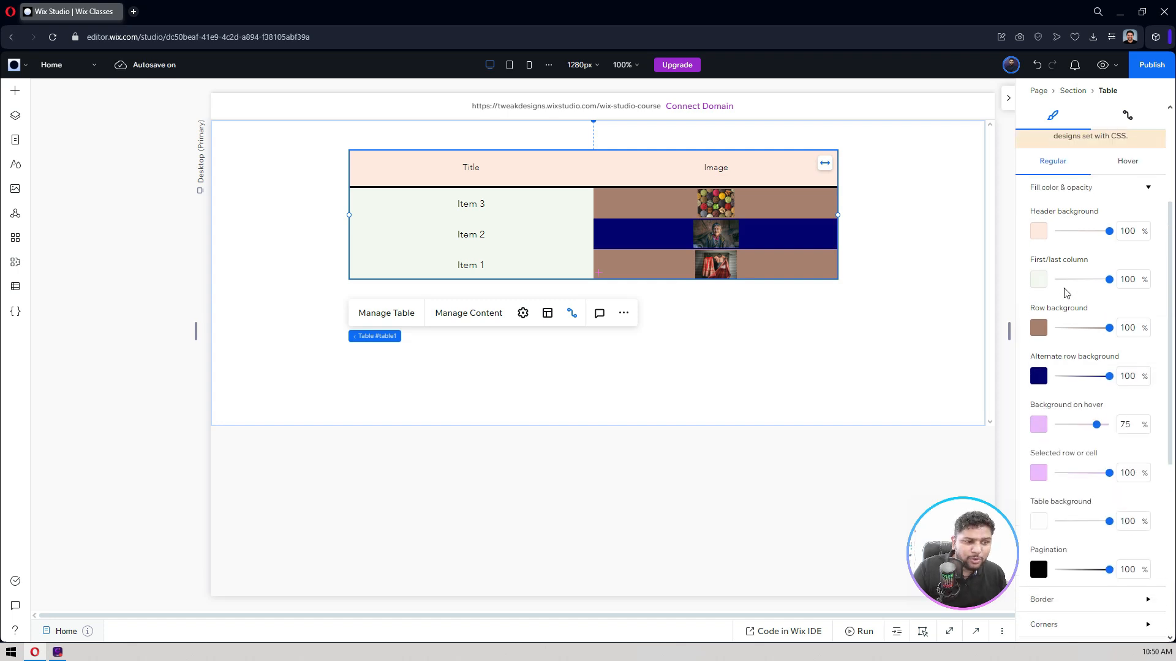
{"action": "left_click", "coordinate": [1043, 286]}
{"action": "left_click", "coordinate": [1052, 360]}
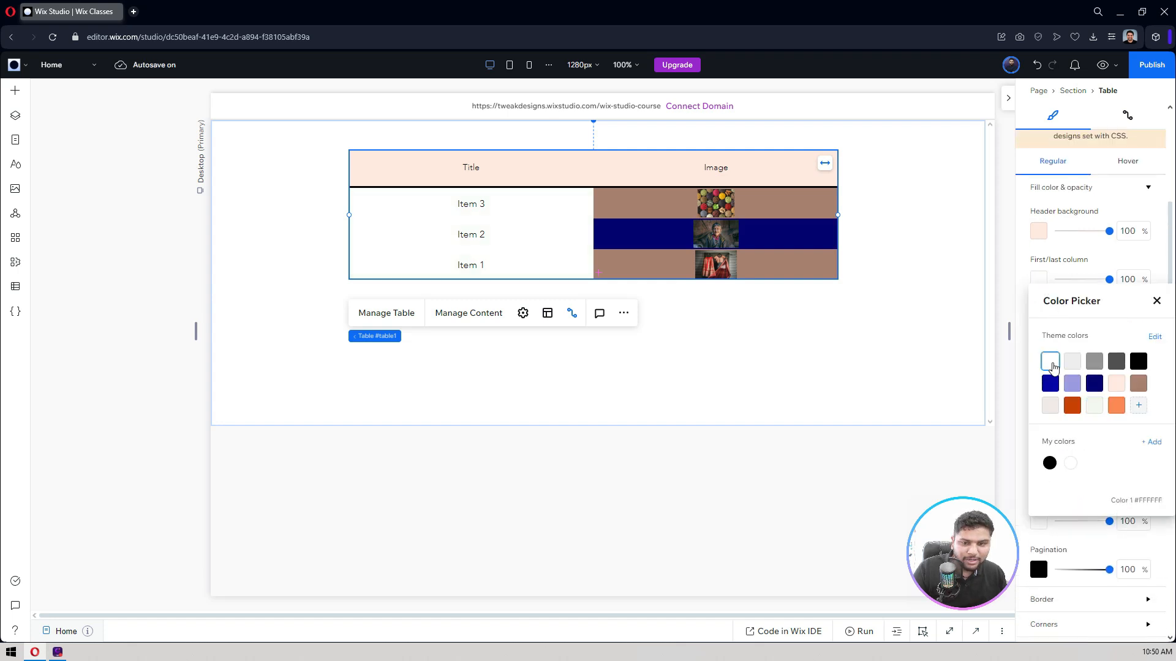
{"action": "left_click", "coordinate": [1128, 280]}
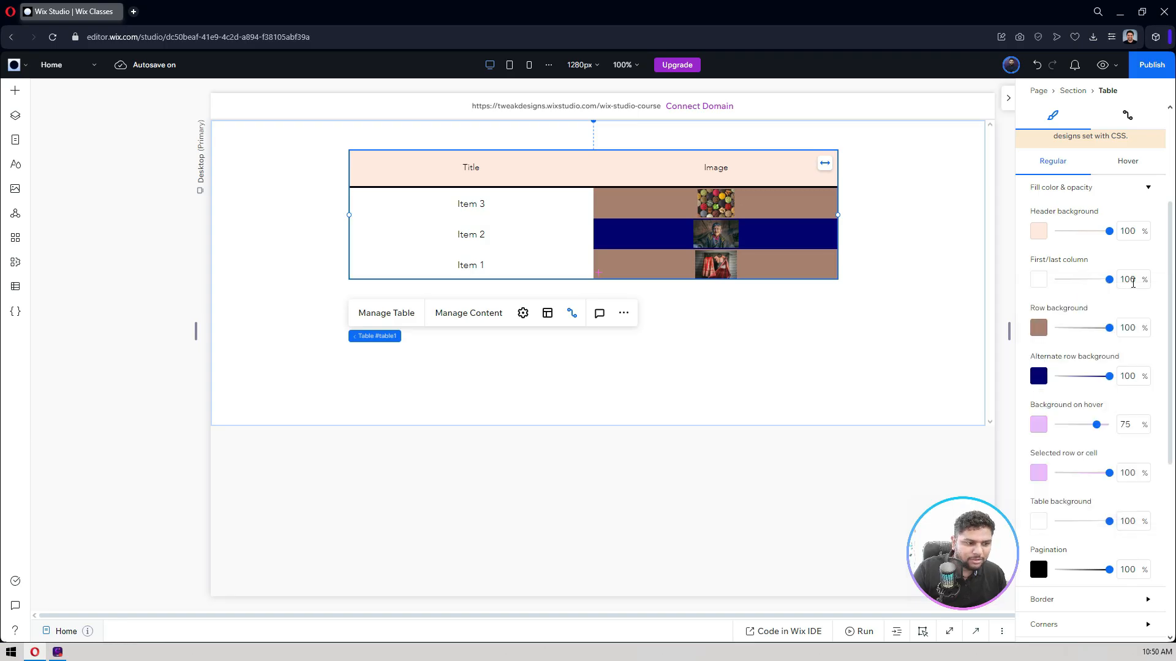
{"action": "double_click", "coordinate": [1128, 280]}
{"action": "type", "text": "0"}
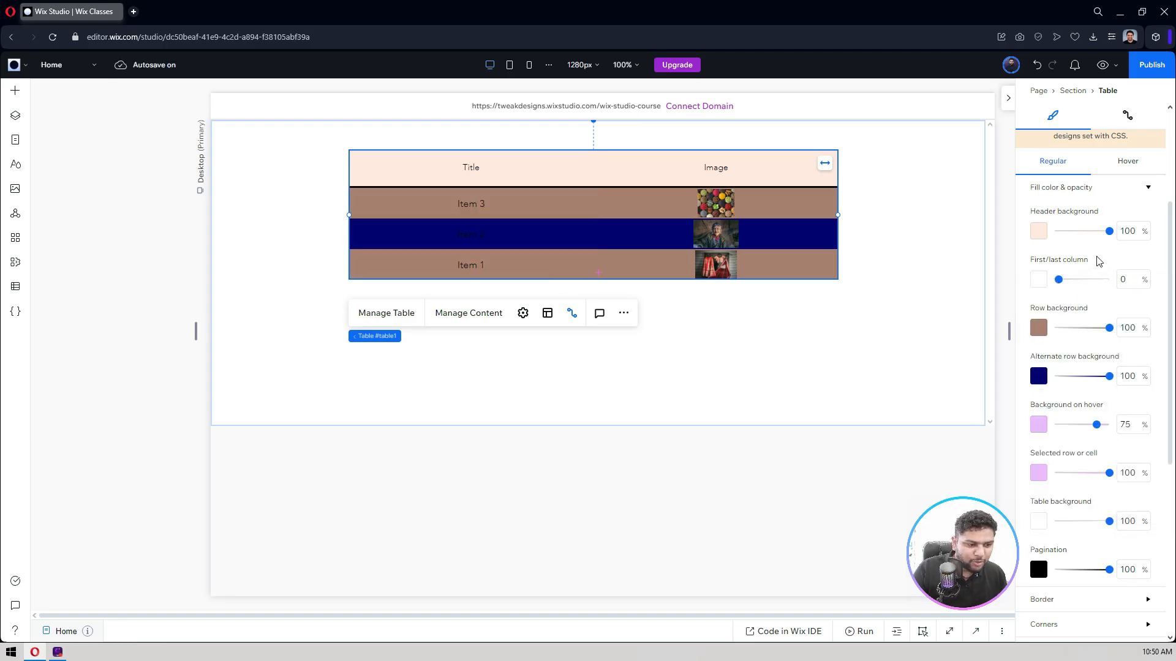
Step: Try white Color 1 #FFFFFF as the table's header text color
{"action": "scroll", "coordinate": [1080, 257], "scroll_direction": "down", "scroll_amount": 1}
{"action": "scroll", "coordinate": [1079, 256], "scroll_direction": "down", "scroll_amount": 2}
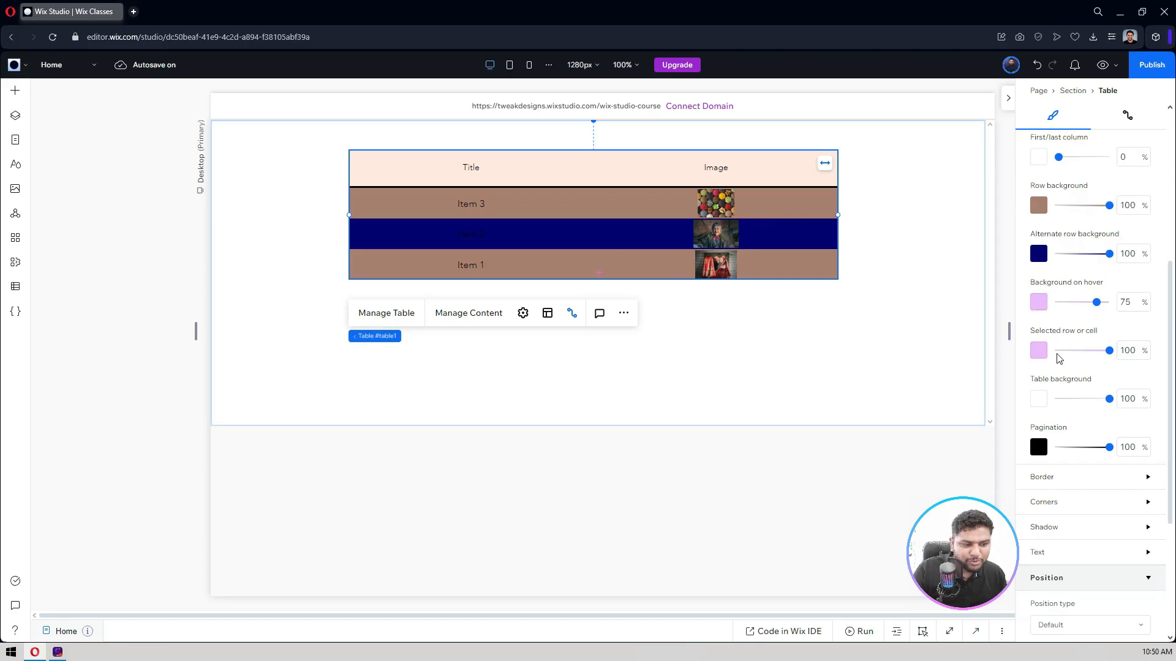
{"action": "scroll", "coordinate": [1092, 338], "scroll_direction": "down", "scroll_amount": 1}
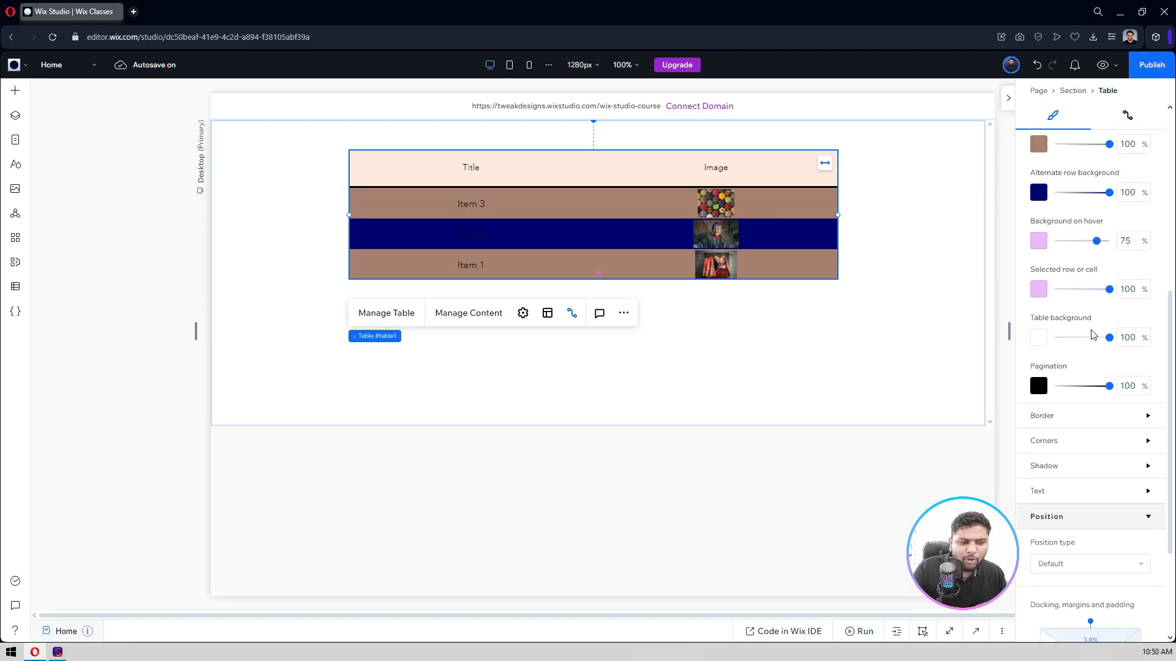
{"action": "scroll", "coordinate": [1094, 335], "scroll_direction": "down", "scroll_amount": 1}
{"action": "scroll", "coordinate": [1093, 335], "scroll_direction": "up", "scroll_amount": 1}
{"action": "scroll", "coordinate": [1093, 334], "scroll_direction": "down", "scroll_amount": 2}
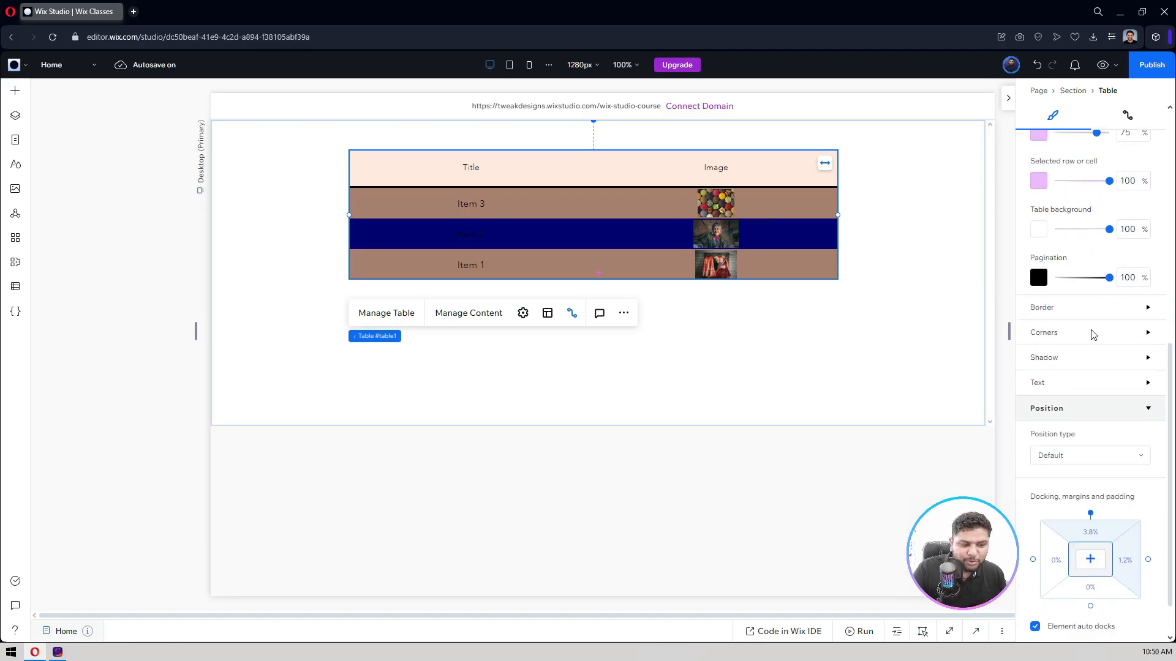
{"action": "left_click", "coordinate": [1083, 320]}
{"action": "scroll", "coordinate": [1084, 318], "scroll_direction": "down", "scroll_amount": 1}
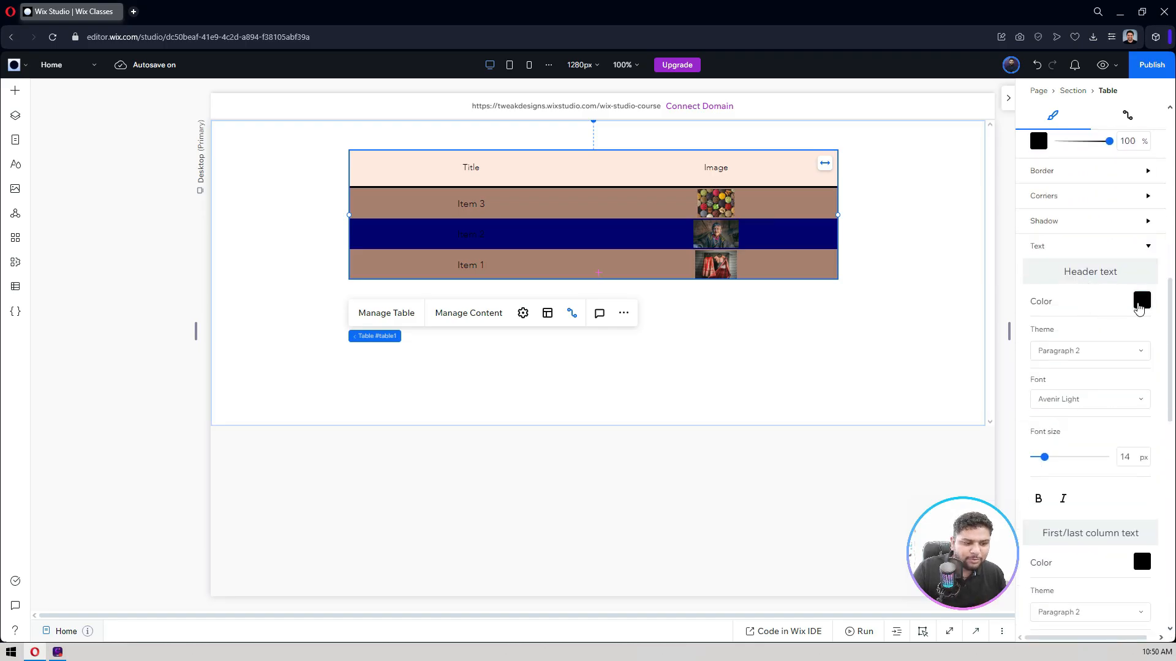
{"action": "left_click", "coordinate": [1139, 306]}
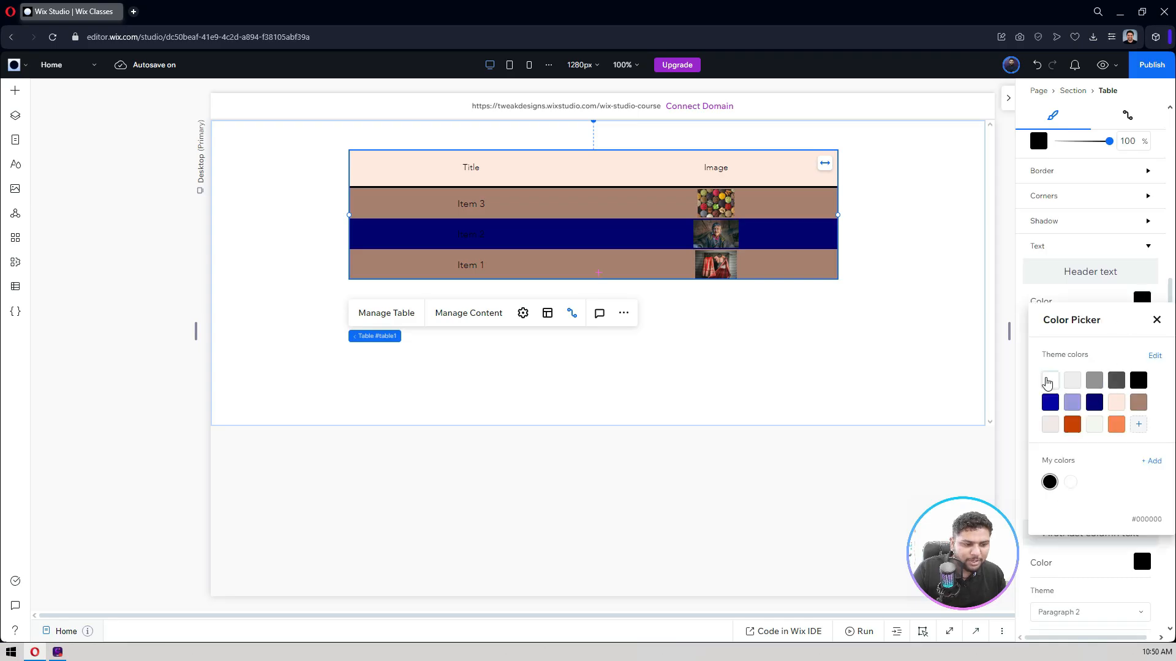
{"action": "left_click", "coordinate": [1049, 381]}
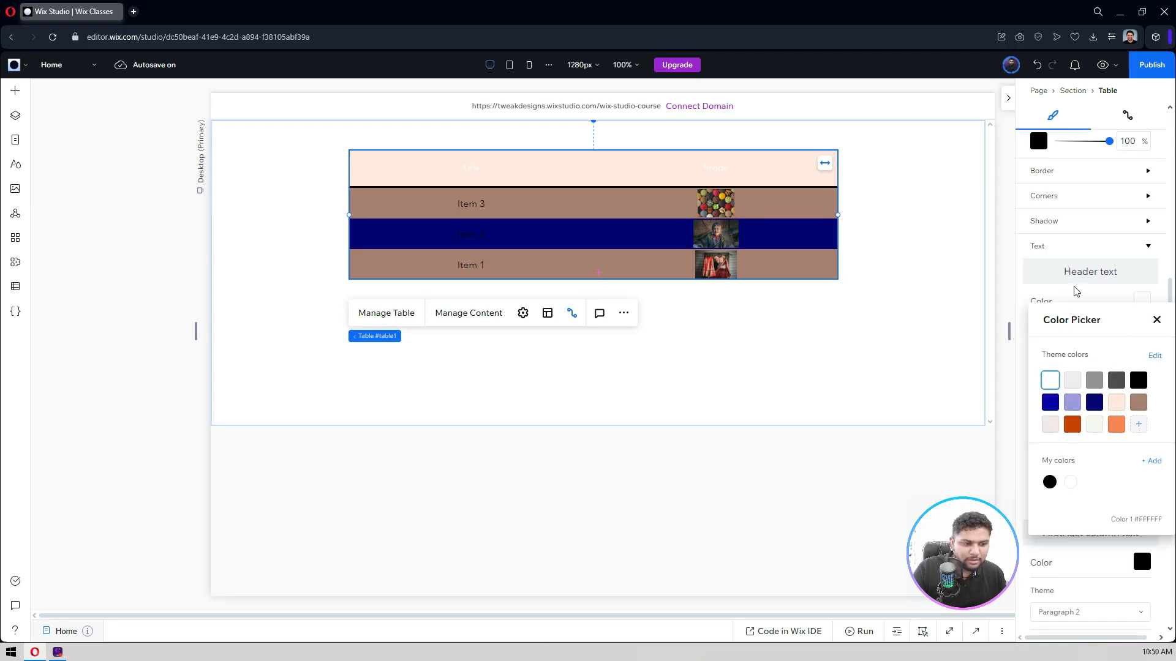
Step: Set the table's header text color to black, theme Color 5 #000000
{"action": "left_click", "coordinate": [1140, 301]}
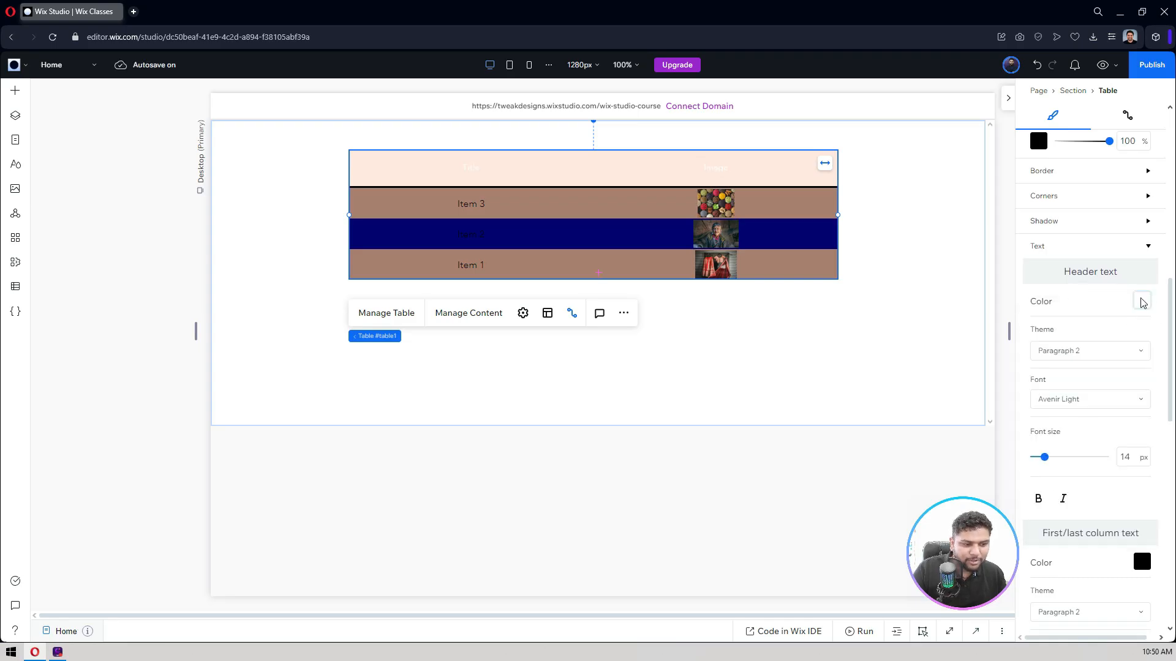
{"action": "left_click", "coordinate": [1141, 301]}
{"action": "left_click", "coordinate": [1137, 376]}
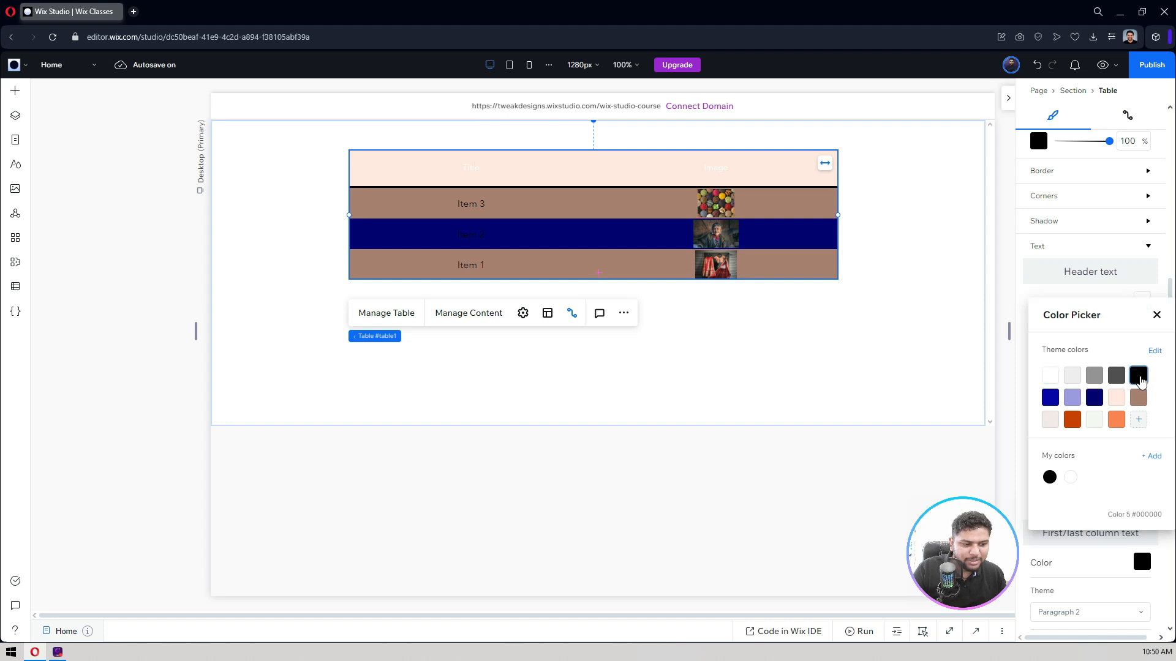
{"action": "left_click", "coordinate": [1088, 288]}
Step: Set the table's row text color to white, theme Color 1 #FFFFFF
{"action": "scroll", "coordinate": [1089, 276], "scroll_direction": "down", "scroll_amount": 5}
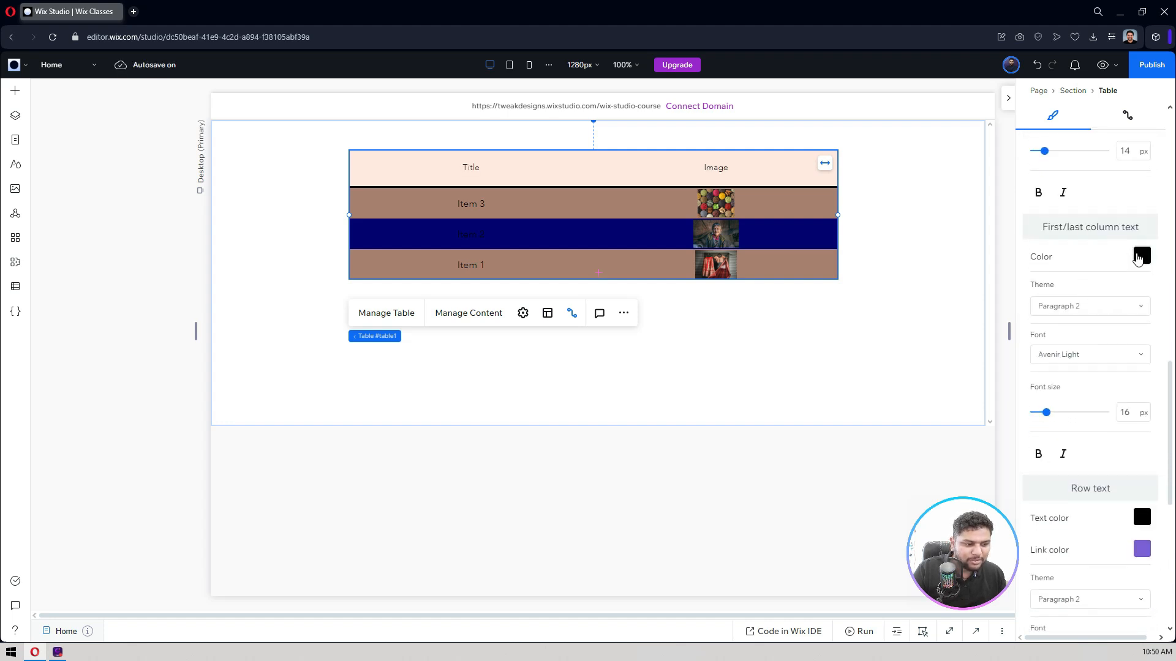
{"action": "left_click", "coordinate": [1138, 257]}
{"action": "left_click", "coordinate": [1099, 243]}
{"action": "scroll", "coordinate": [1099, 305], "scroll_direction": "down", "scroll_amount": 2}
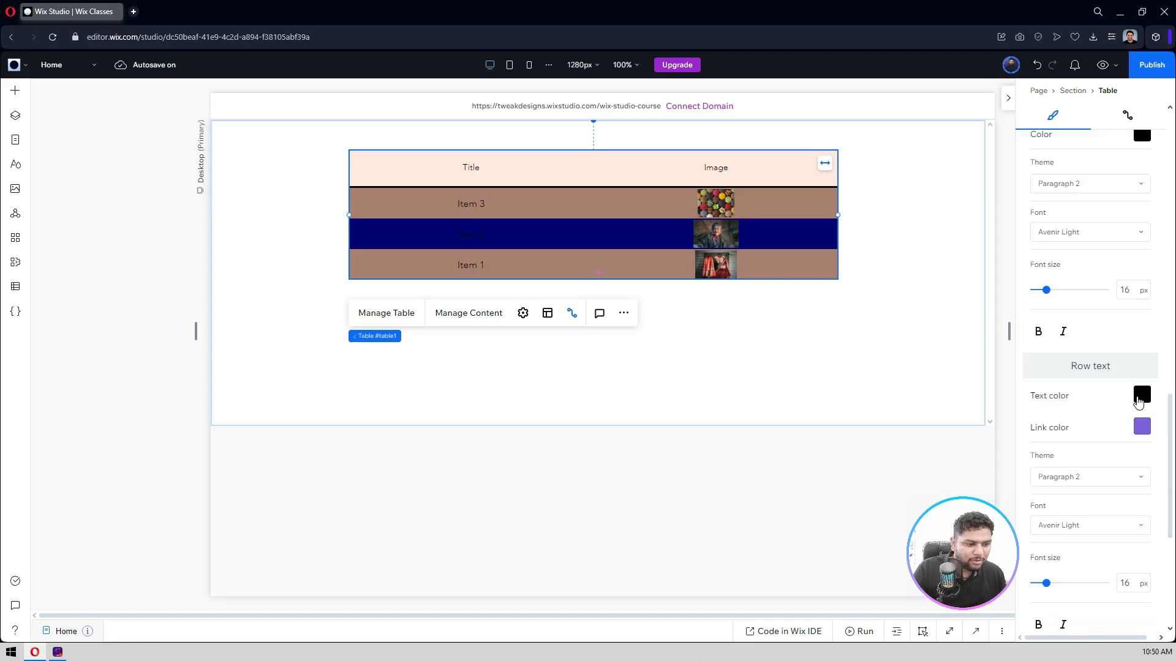
{"action": "left_click", "coordinate": [1139, 397]}
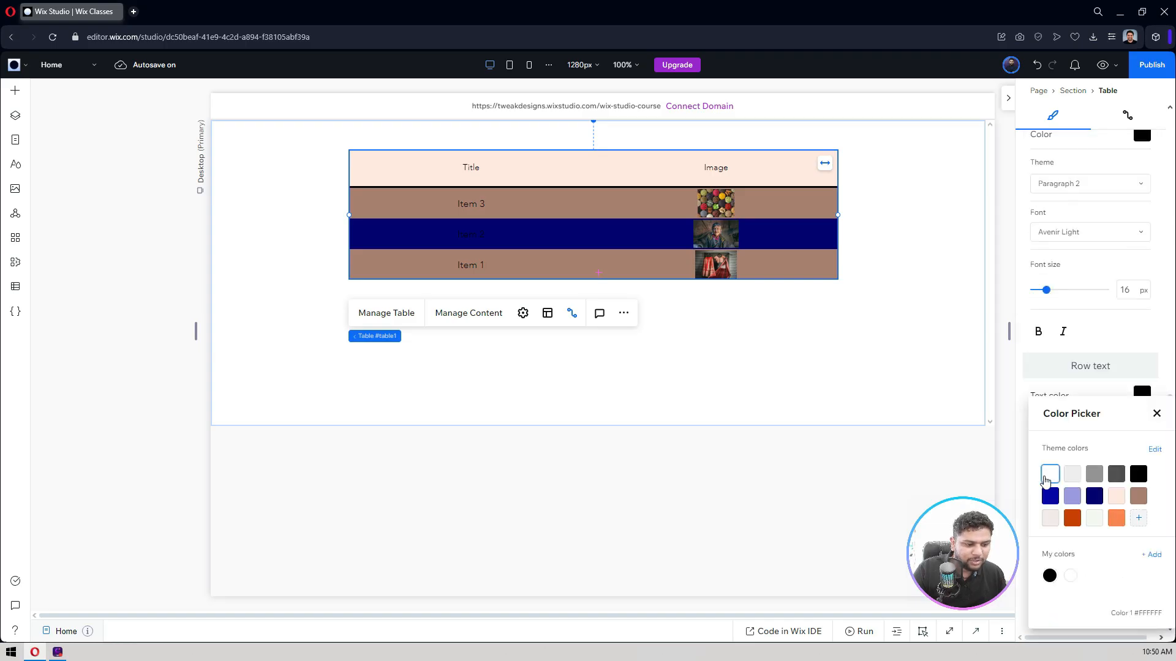
{"action": "left_click", "coordinate": [1048, 477]}
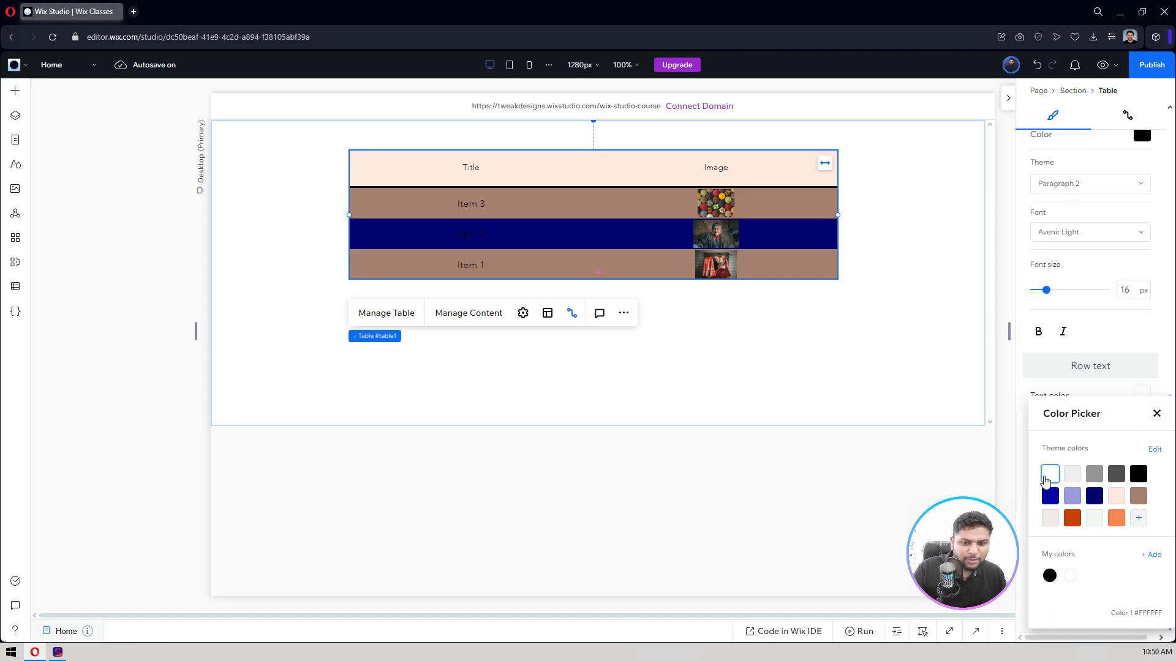
{"action": "left_click", "coordinate": [1094, 369]}
Step: Set the table's first/last column text color to the white theme color
{"action": "scroll", "coordinate": [1094, 370], "scroll_direction": "up", "scroll_amount": 3}
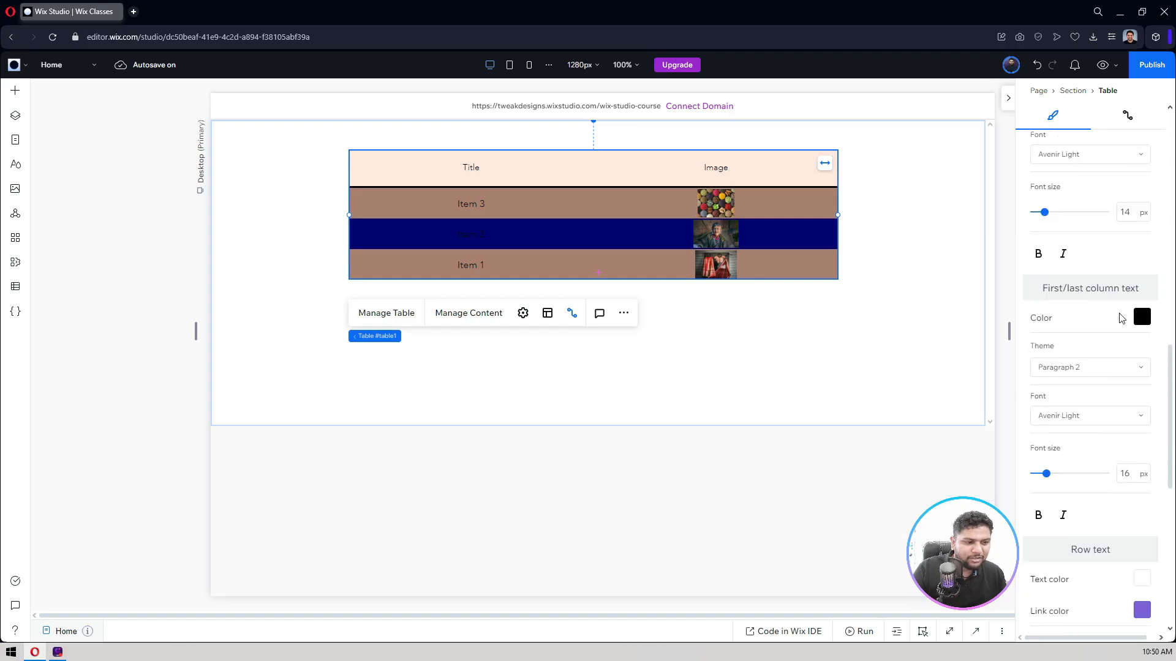
{"action": "left_click", "coordinate": [1147, 325]}
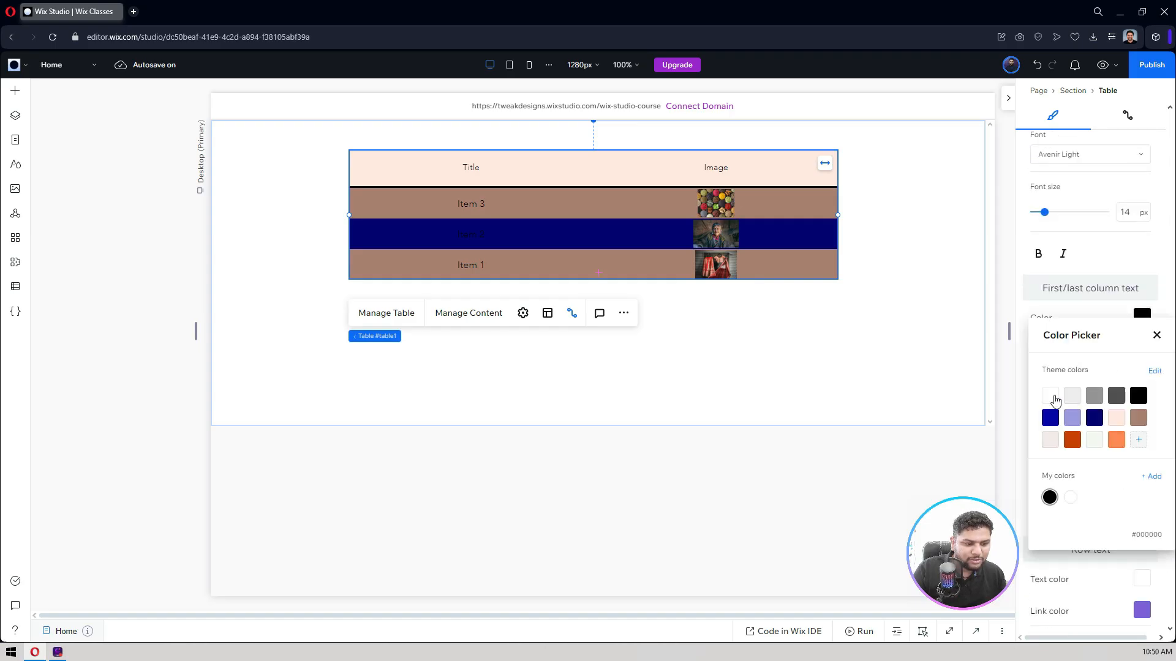
{"action": "left_click", "coordinate": [1049, 396]}
{"action": "left_click", "coordinate": [1085, 275]}
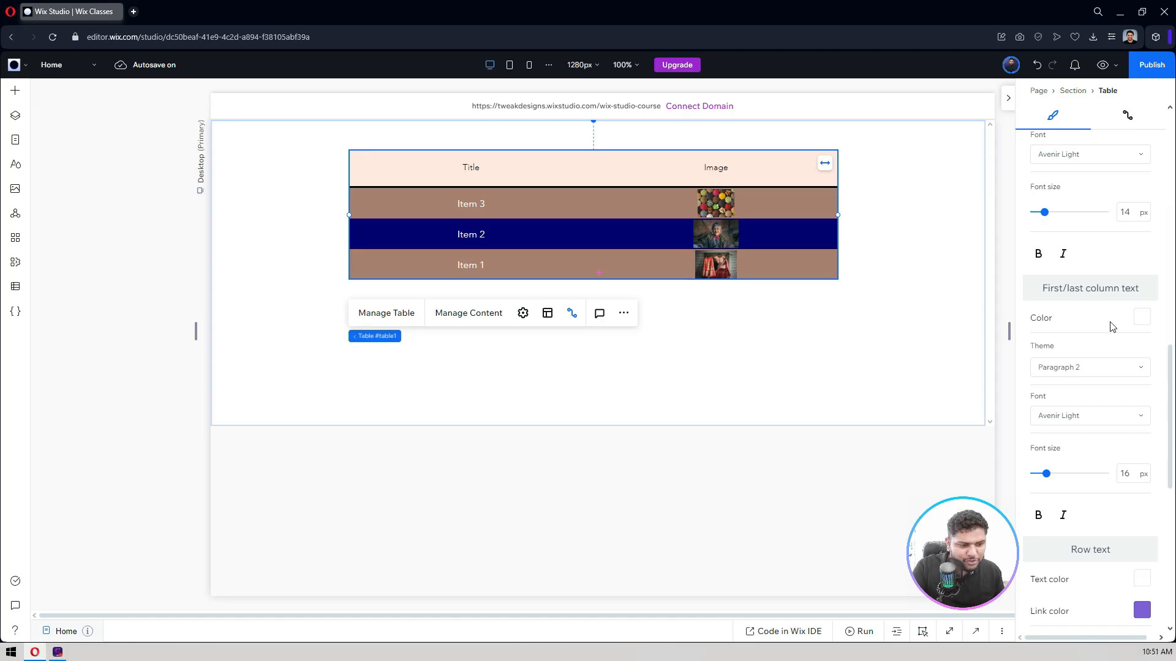
{"action": "scroll", "coordinate": [1065, 265], "scroll_direction": "up", "scroll_amount": 3}
{"action": "scroll", "coordinate": [1066, 264], "scroll_direction": "up", "scroll_amount": 5}
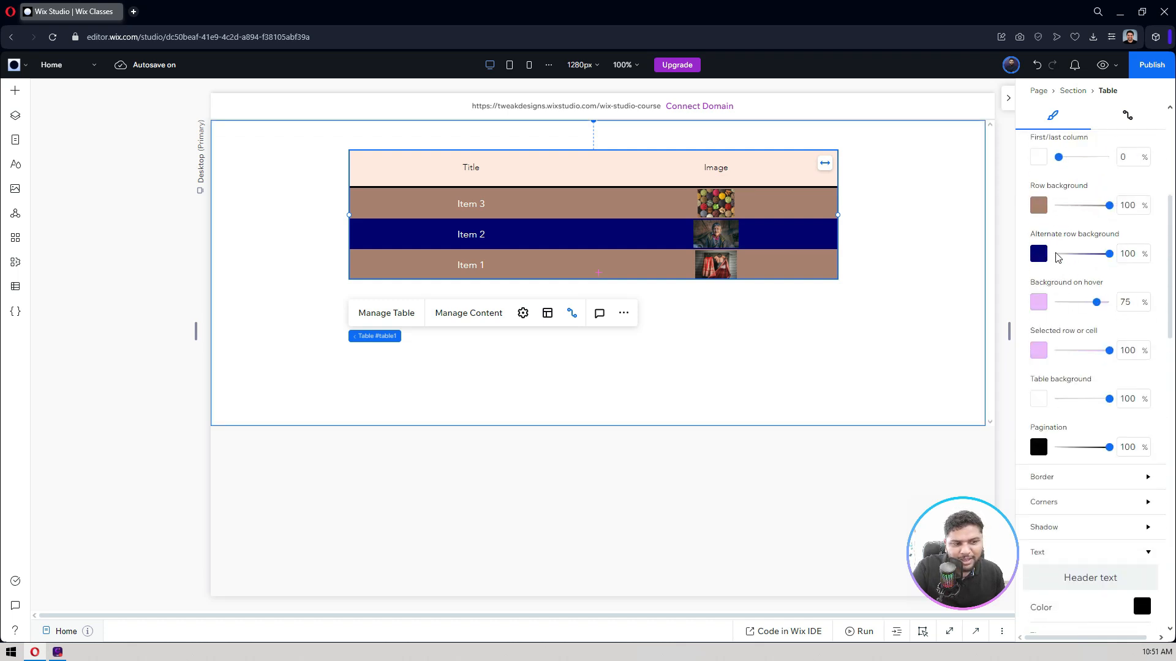
{"action": "scroll", "coordinate": [1058, 257], "scroll_direction": "up", "scroll_amount": 4}
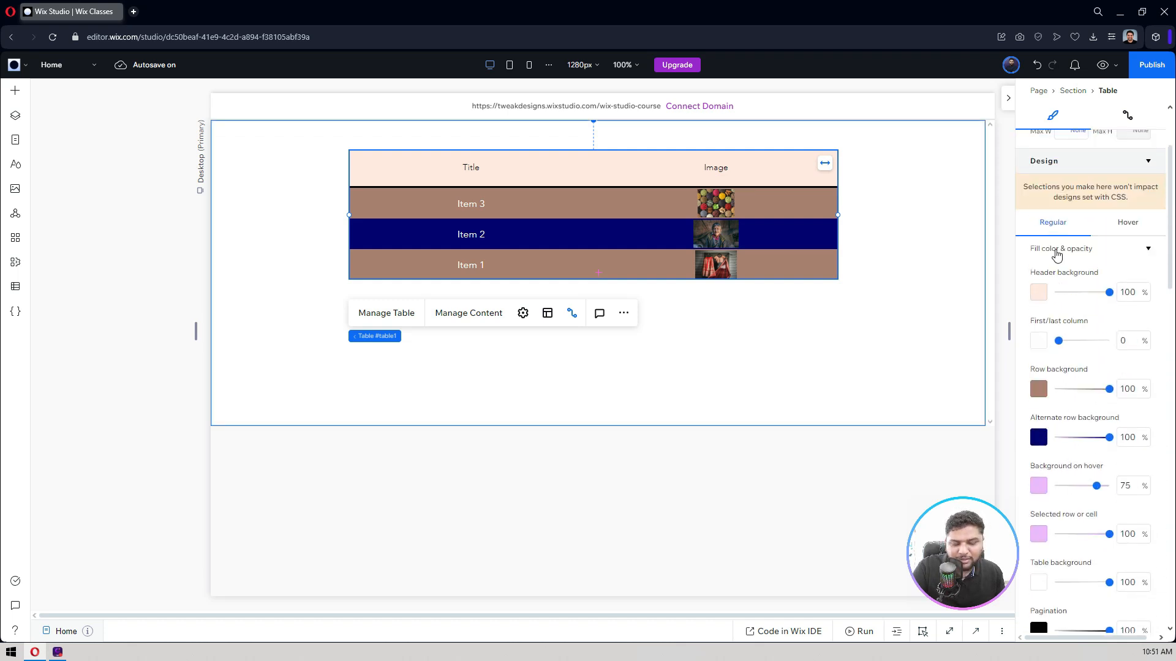